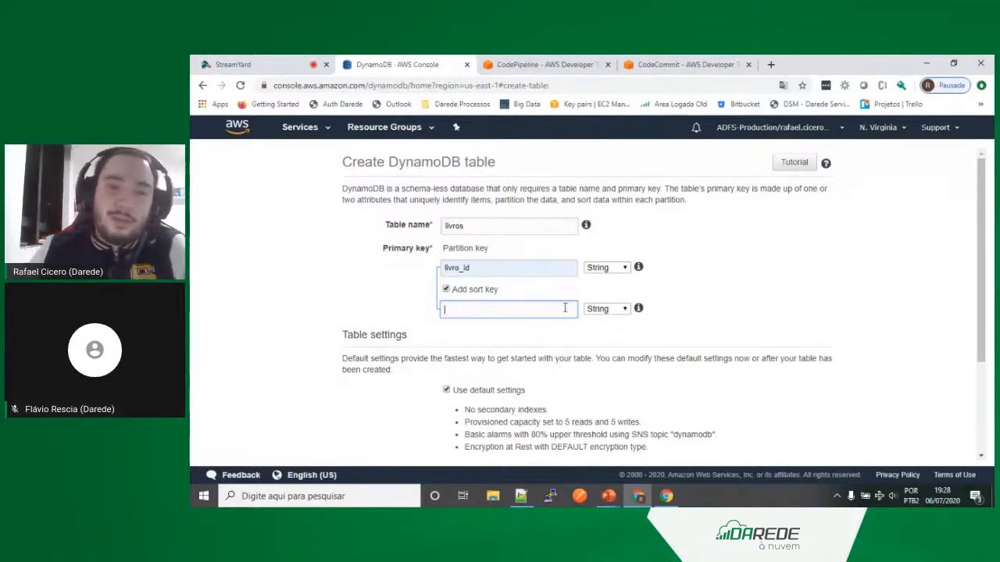
Step: Look over the sort key's data type options and remove the sort key from the livros table's primary key
{"action": "left_click", "coordinate": [623, 311]}
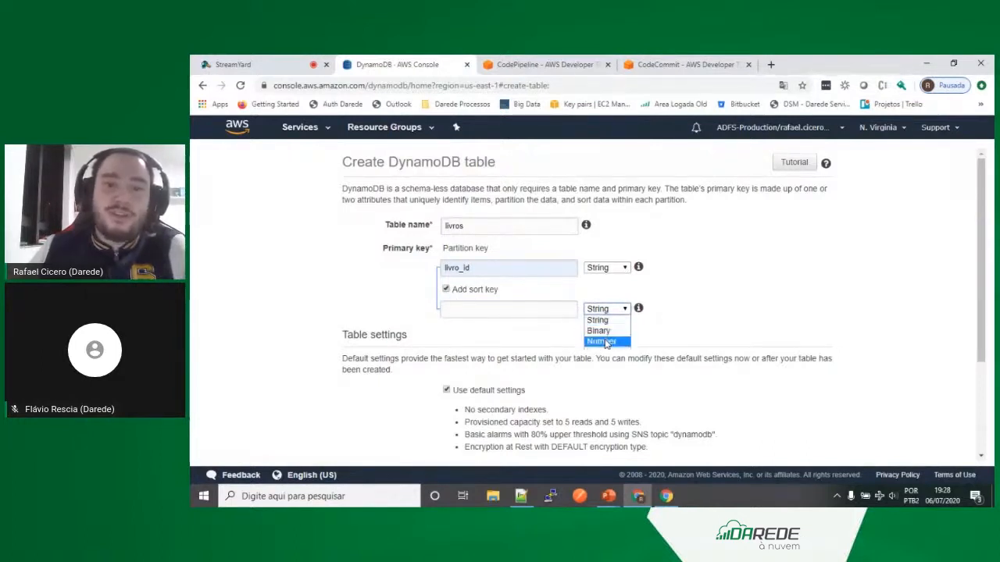
{"action": "left_click", "coordinate": [446, 293]}
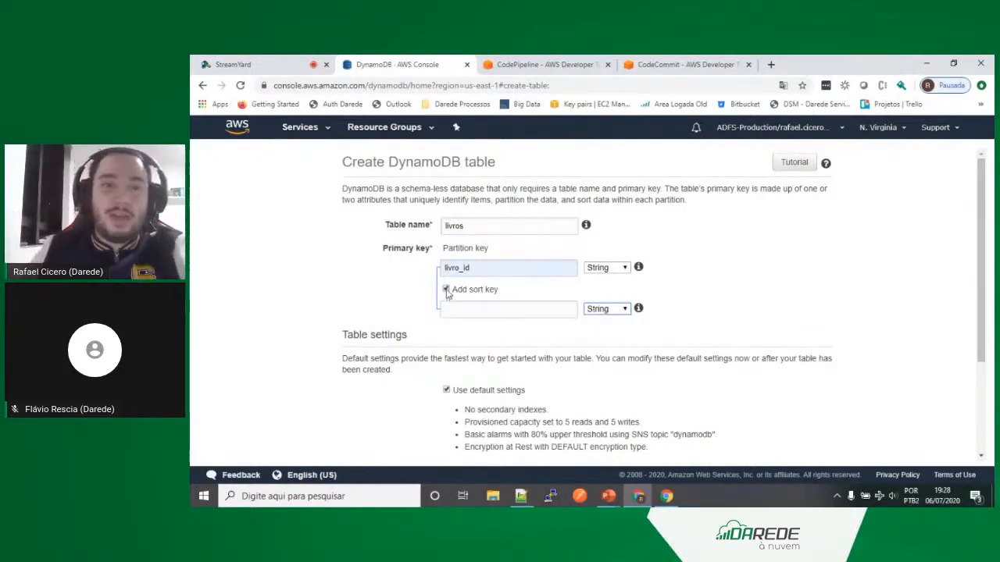
{"action": "left_click", "coordinate": [445, 290]}
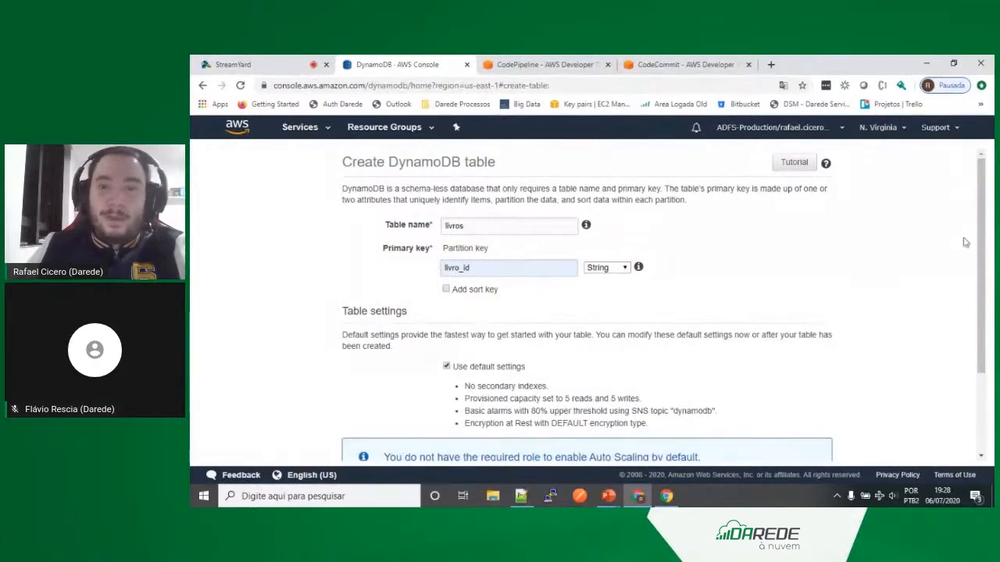
Step: Turn off the default table settings, try the on-demand capacity mode, and return to Provisioned
{"action": "left_click_drag", "start_coordinate": [981, 236], "coordinate": [971, 310]}
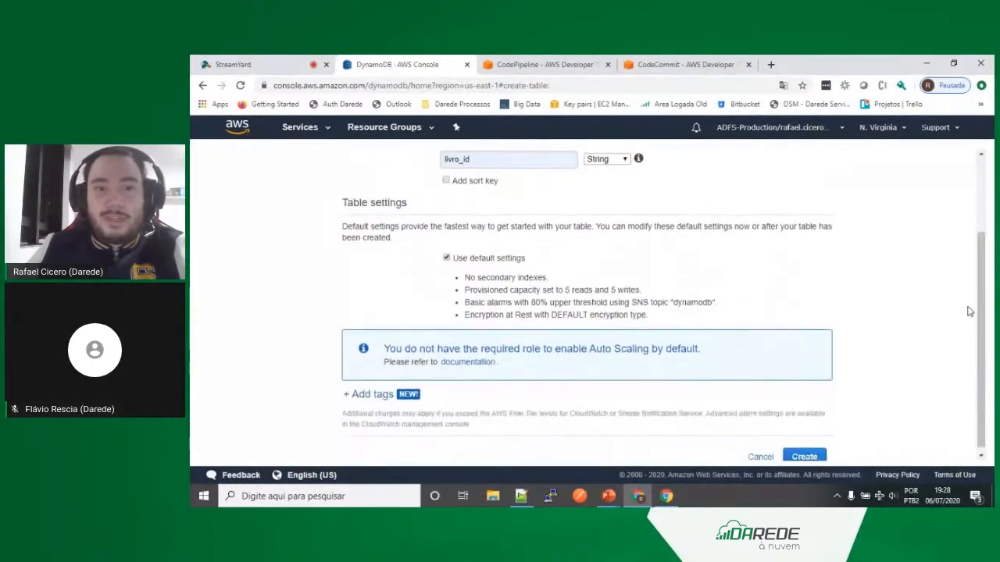
{"action": "left_click", "coordinate": [446, 258]}
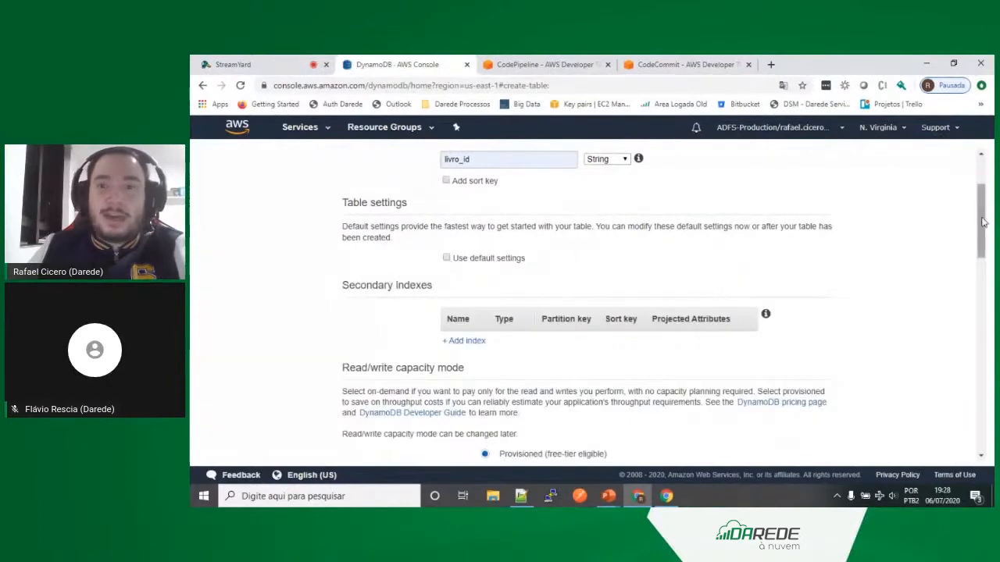
{"action": "left_click_drag", "start_coordinate": [983, 224], "coordinate": [976, 287]}
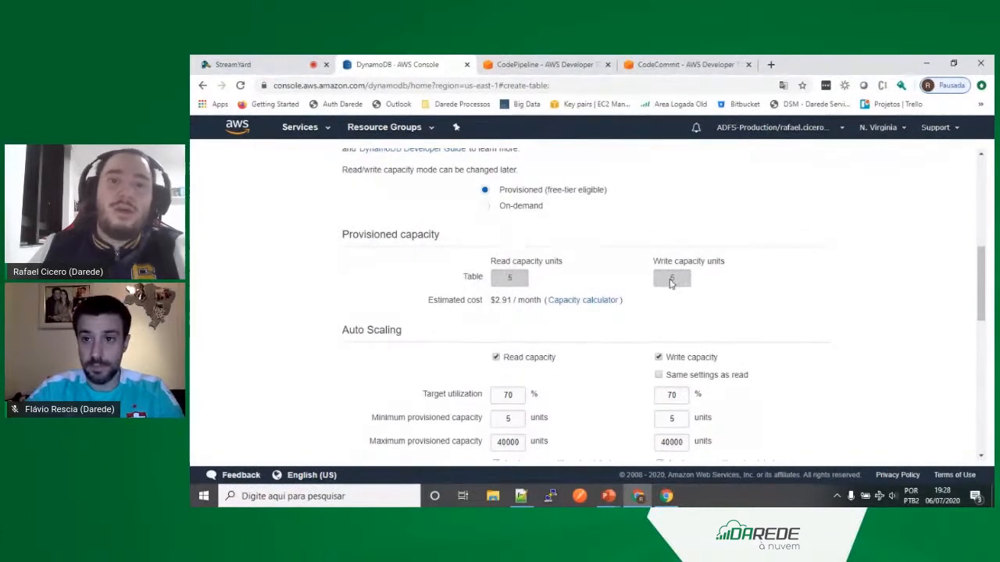
{"action": "left_click", "coordinate": [484, 207]}
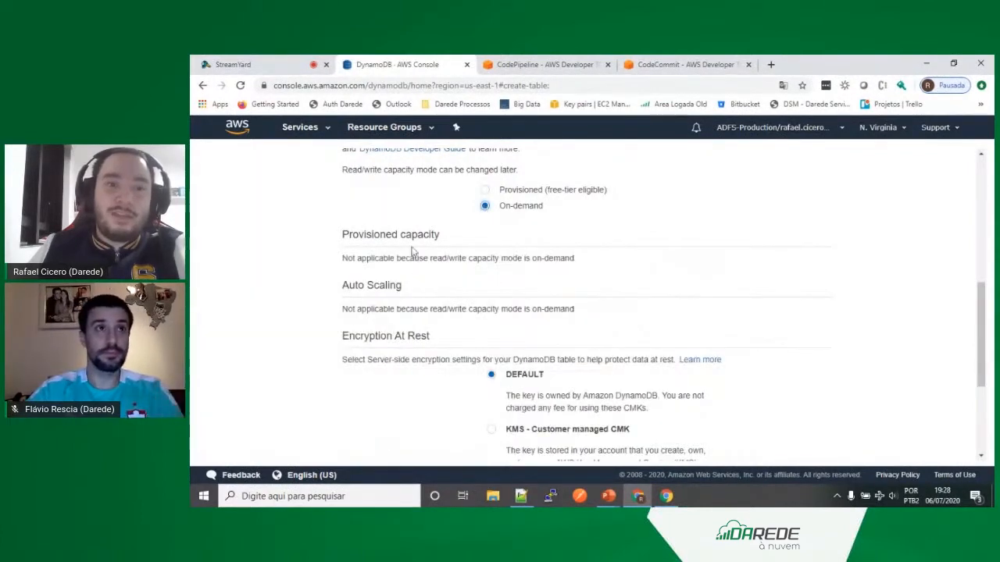
{"action": "left_click", "coordinate": [485, 190]}
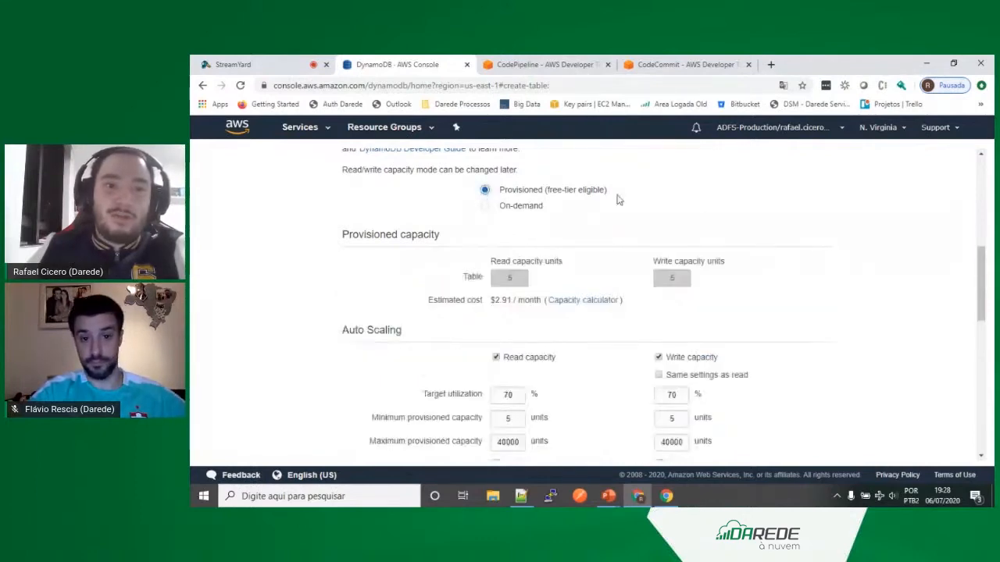
Step: Turn off read capacity auto scaling and set the table's provisioned read capacity units to 40000
{"action": "scroll", "coordinate": [969, 257], "scroll_direction": "down", "scroll_amount": 1}
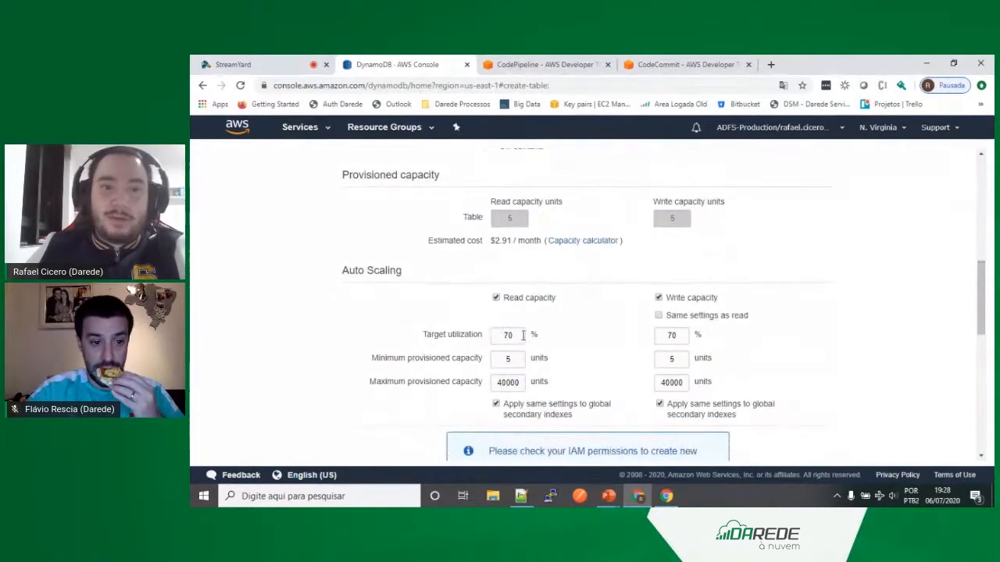
{"action": "left_click", "coordinate": [521, 337]}
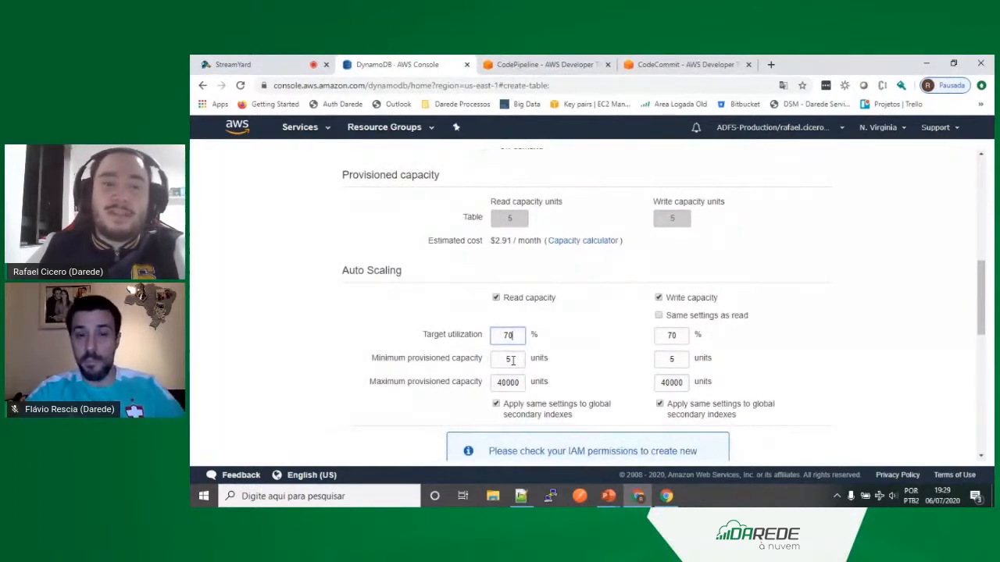
{"action": "left_click", "coordinate": [512, 359]}
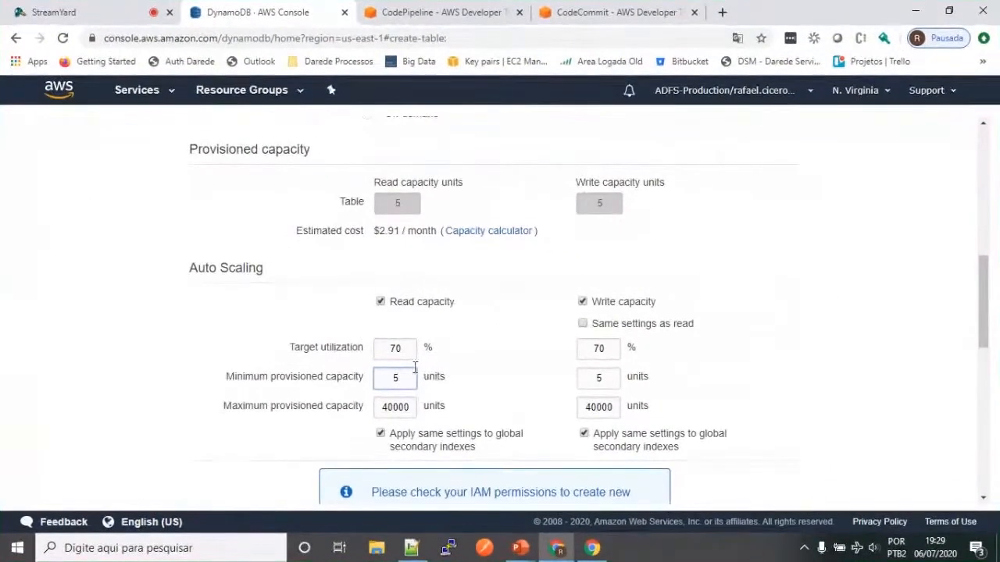
{"action": "double_click", "coordinate": [395, 405]}
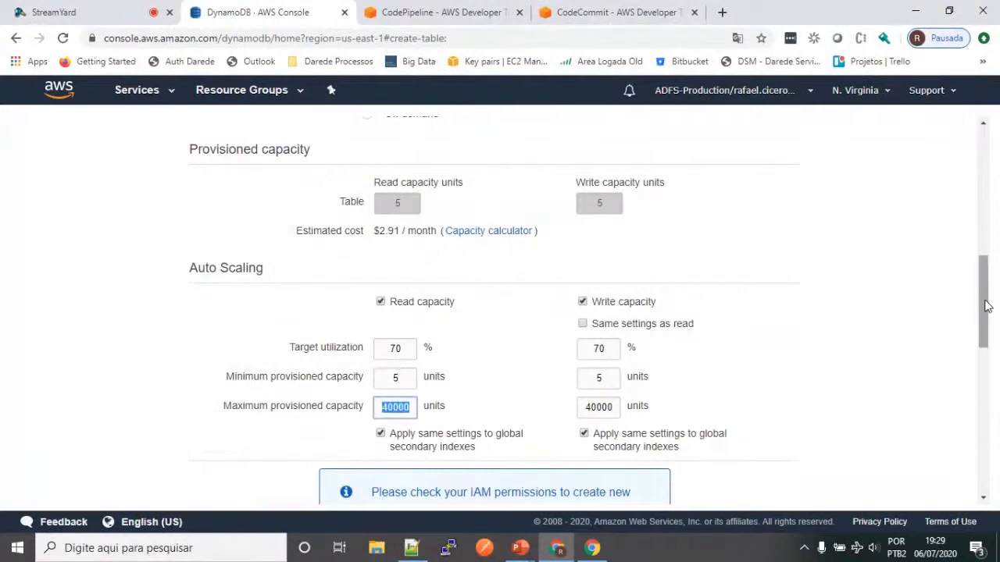
{"action": "left_click_drag", "start_coordinate": [985, 307], "coordinate": [983, 254]}
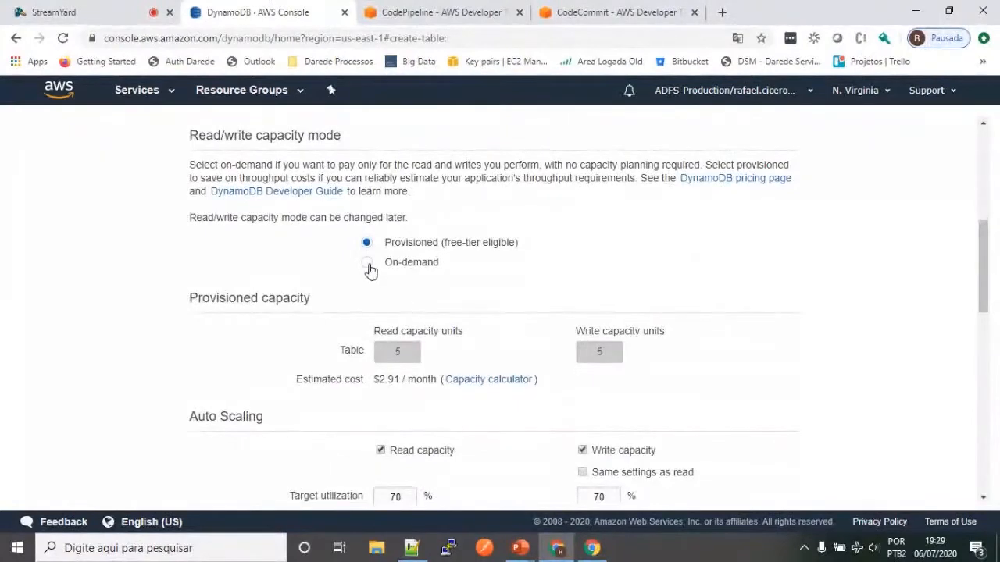
{"action": "left_click", "coordinate": [380, 451]}
{"action": "left_click", "coordinate": [398, 352]}
{"action": "key", "text": "BackSpace"}
{"action": "type", "text": "40000"}
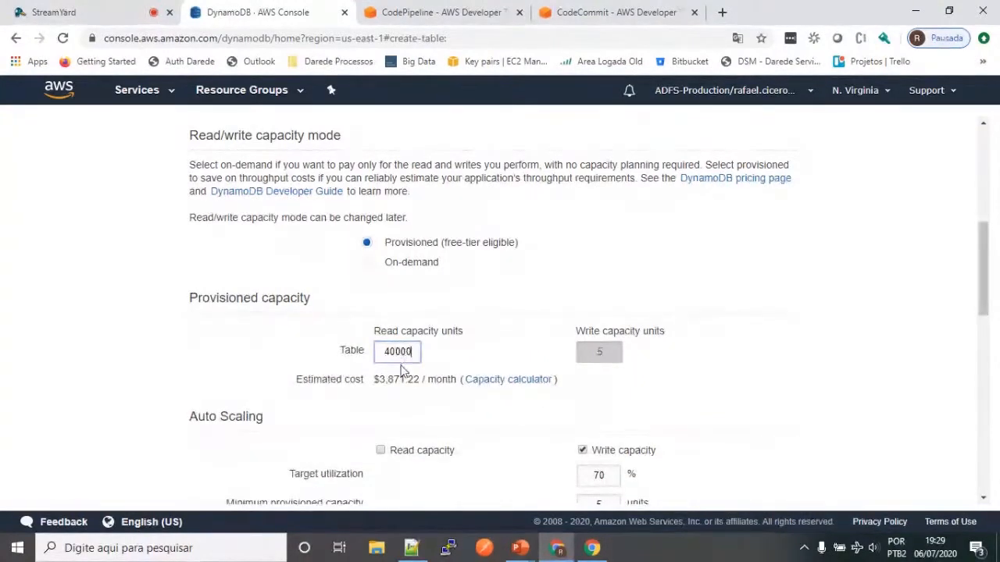
Step: Check the estimated monthly cost and set the table's provisioned read capacity units to 5
{"action": "left_click_drag", "start_coordinate": [379, 378], "coordinate": [418, 379]}
{"action": "left_click", "coordinate": [406, 351]}
{"action": "double_click", "coordinate": [406, 352]}
{"action": "type", "text": "5"}
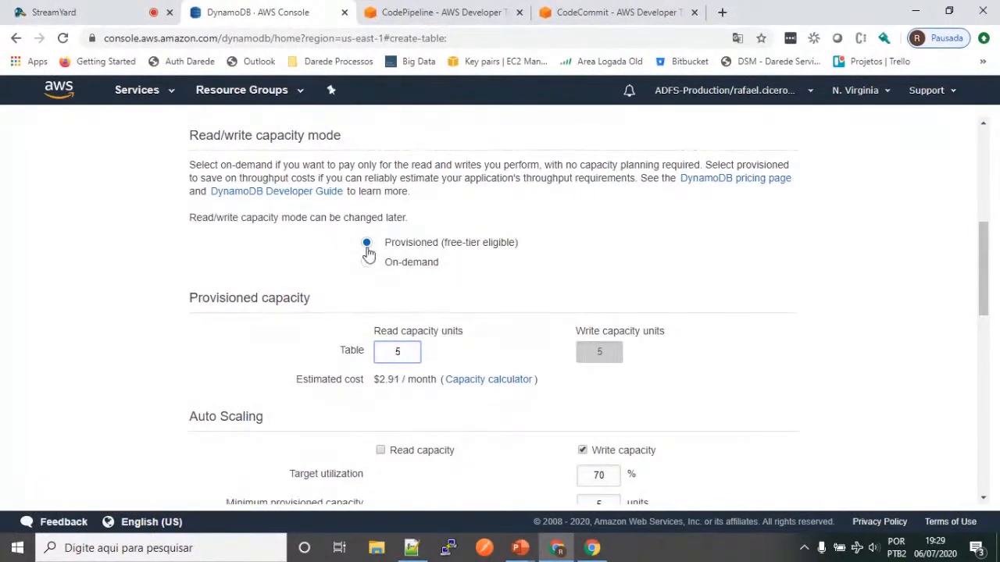
{"action": "left_click", "coordinate": [582, 451]}
{"action": "left_click", "coordinate": [583, 450]}
Step: Re-enable the default table settings and create the livros table with livro_id as partition key
{"action": "left_click_drag", "start_coordinate": [988, 300], "coordinate": [974, 112]}
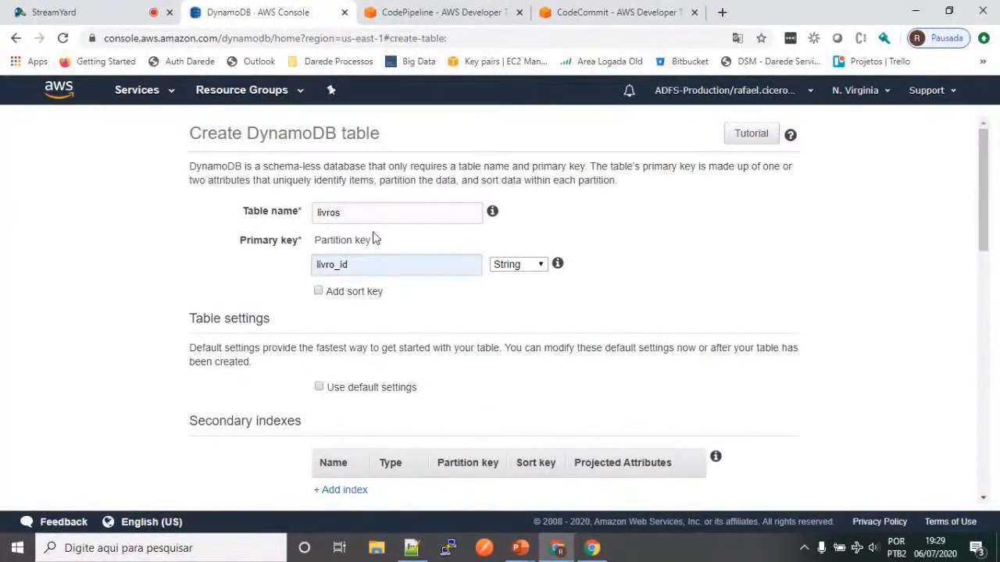
{"action": "left_click_drag", "start_coordinate": [981, 214], "coordinate": [982, 260]}
{"action": "left_click", "coordinate": [319, 246]}
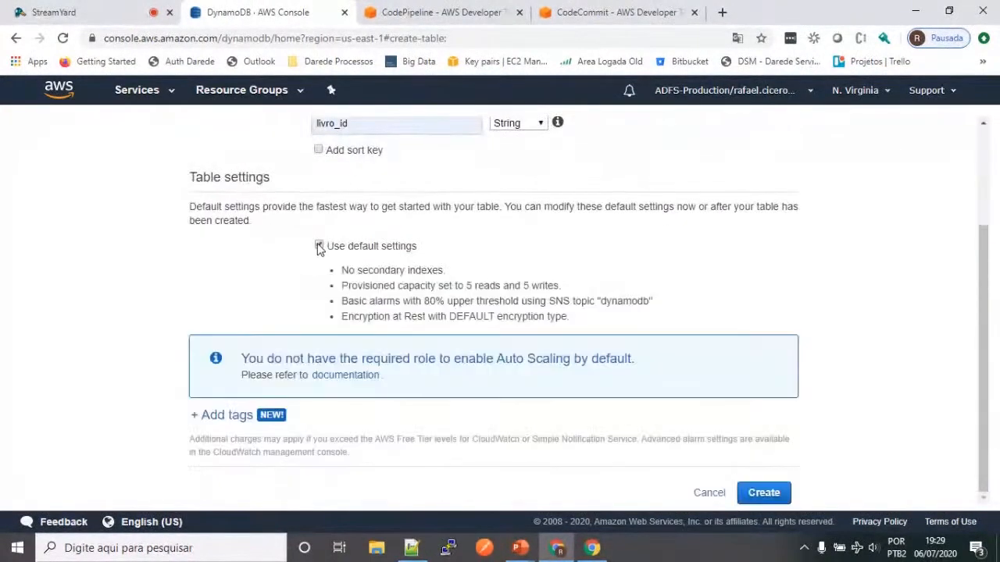
{"action": "left_click", "coordinate": [761, 494]}
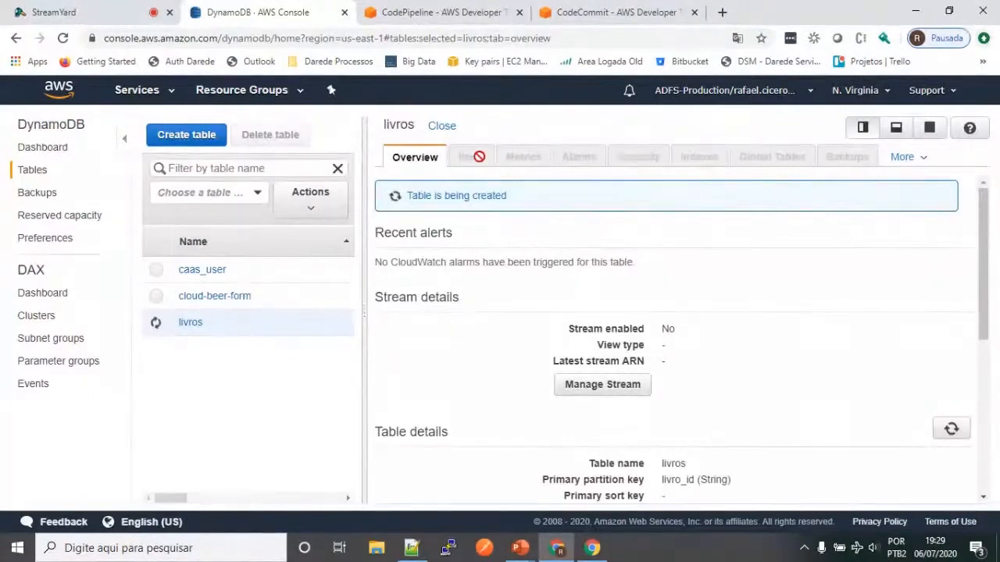
Step: Switch to the slide presentation, view the Global secondary index slide, and return to the DynamoDB console in the browser
{"action": "key", "text": "alt+Tab"}
{"action": "key", "text": "alt+Tab"}
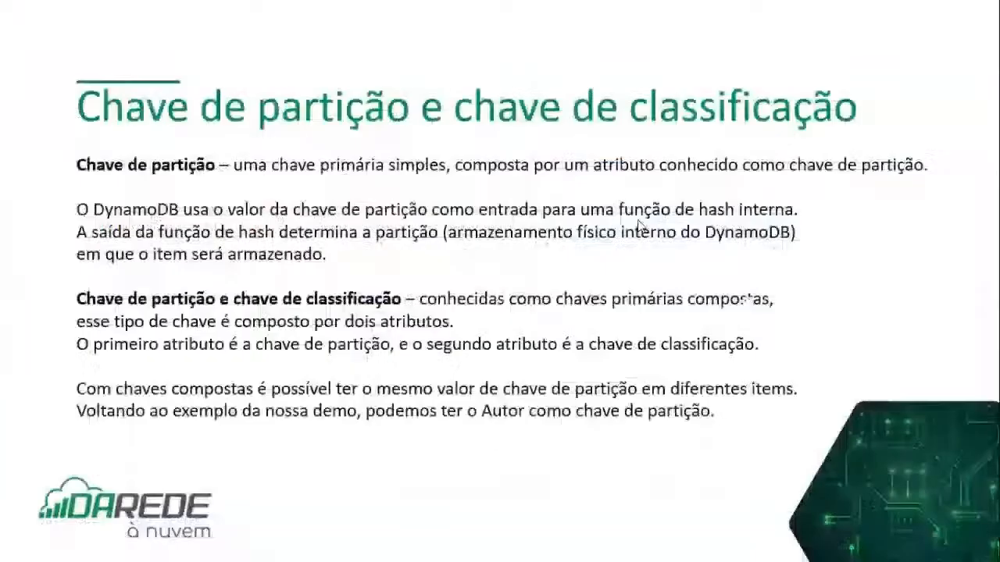
{"action": "key", "text": "Right"}
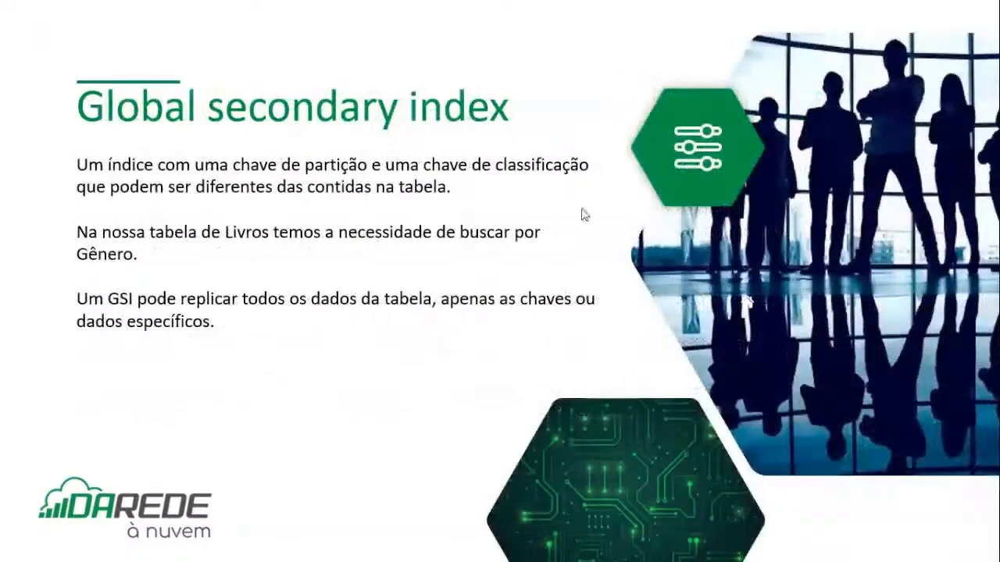
{"action": "key", "text": "alt+Tab"}
{"action": "key", "text": "alt+Tab"}
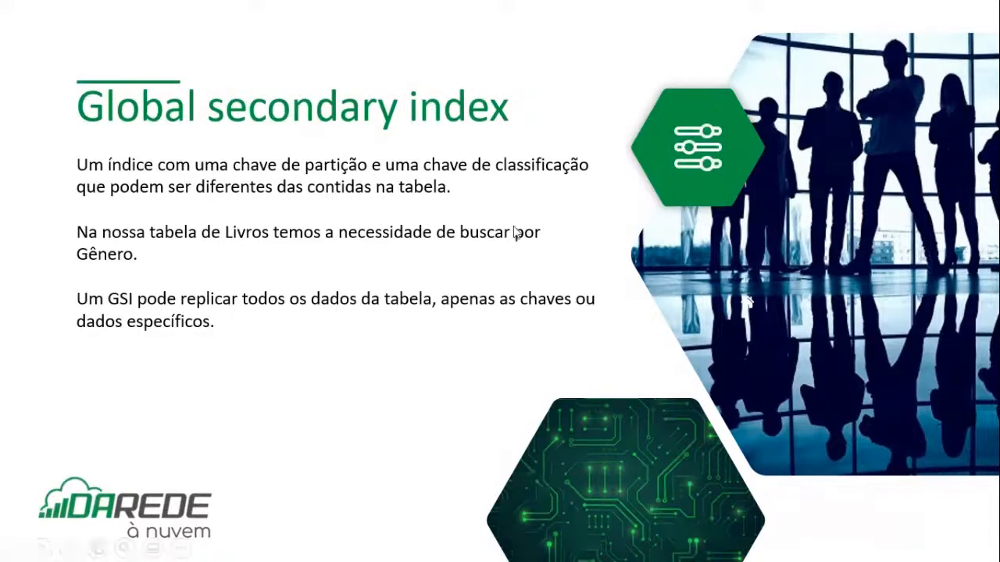
{"action": "key", "text": "alt+Tab"}
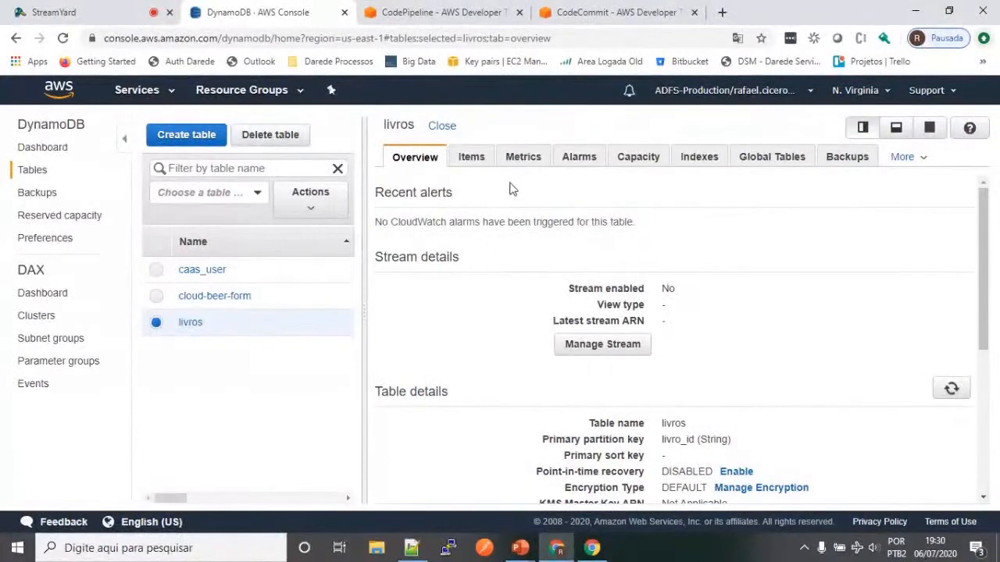
Step: Start a new index on the livros table with autor as its String partition key
{"action": "left_click", "coordinate": [473, 158]}
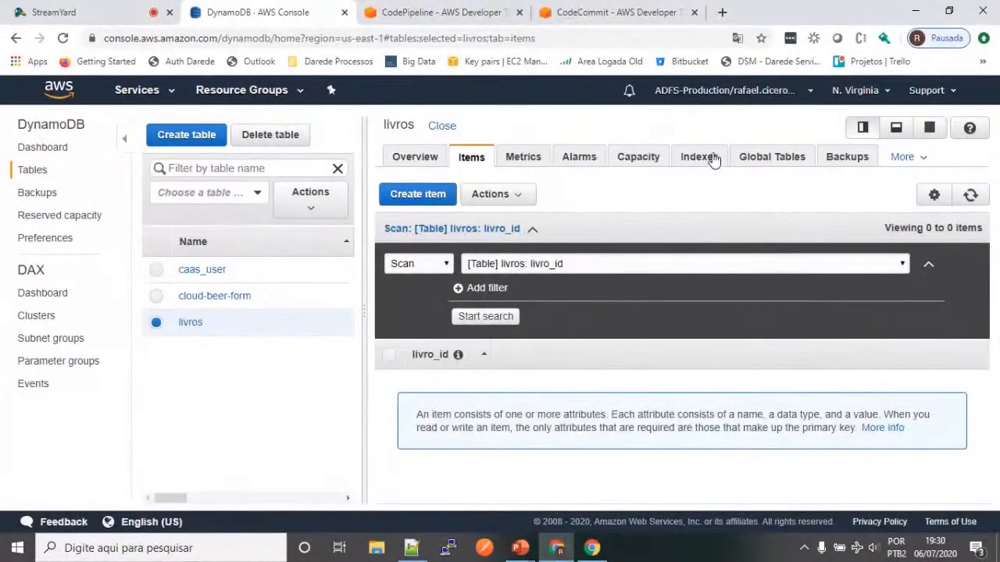
{"action": "left_click", "coordinate": [762, 160]}
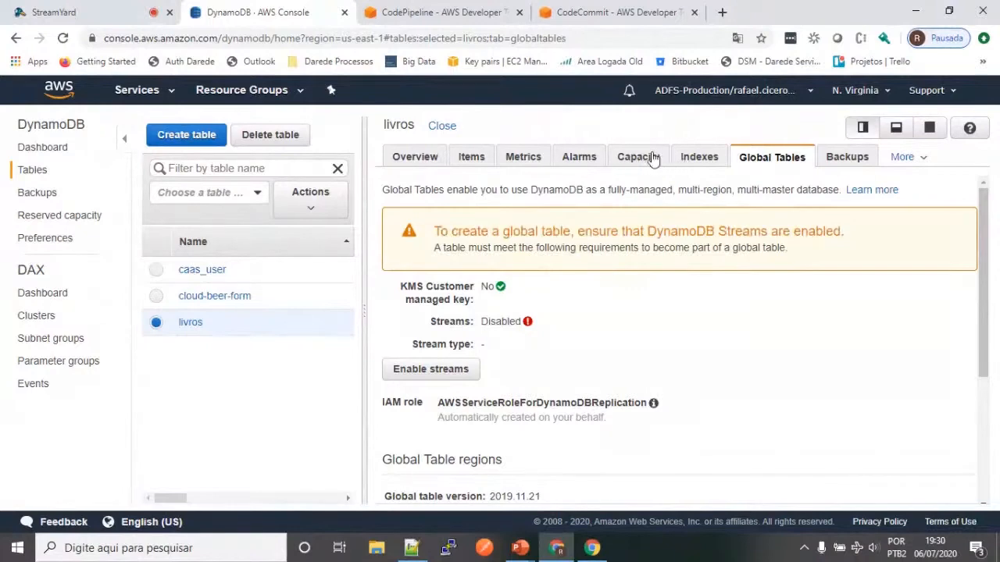
{"action": "left_click", "coordinate": [692, 157]}
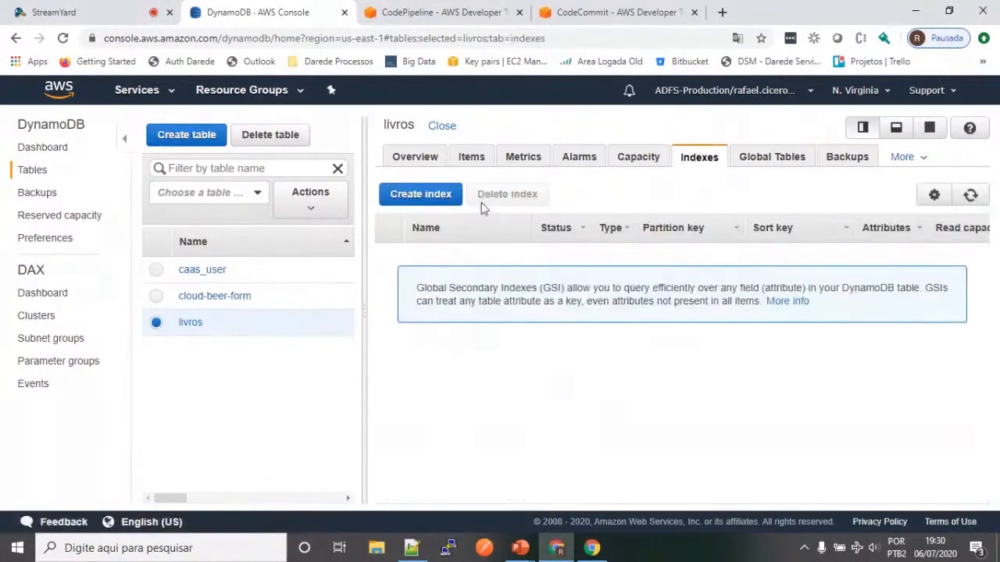
{"action": "left_click", "coordinate": [439, 195]}
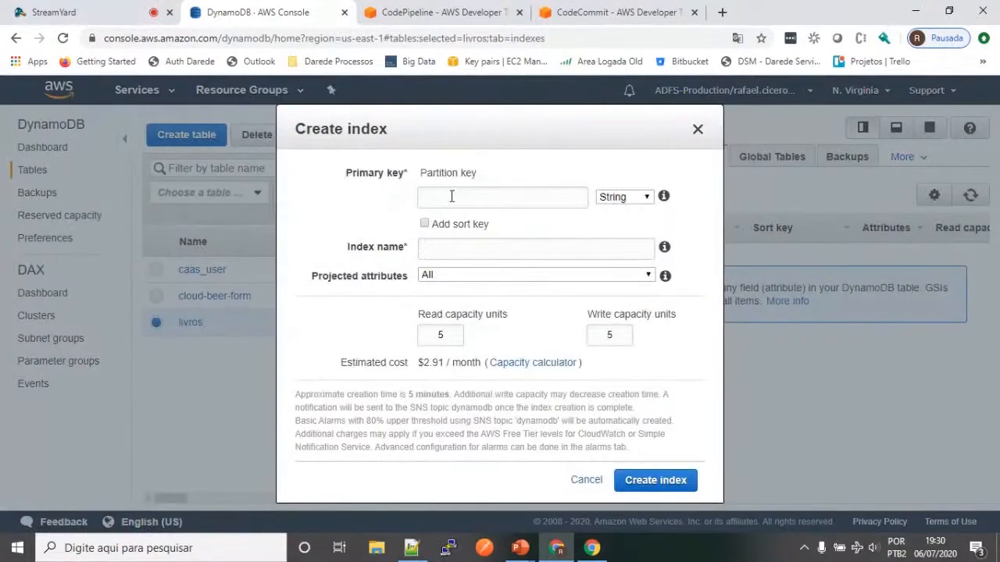
{"action": "left_click", "coordinate": [451, 197]}
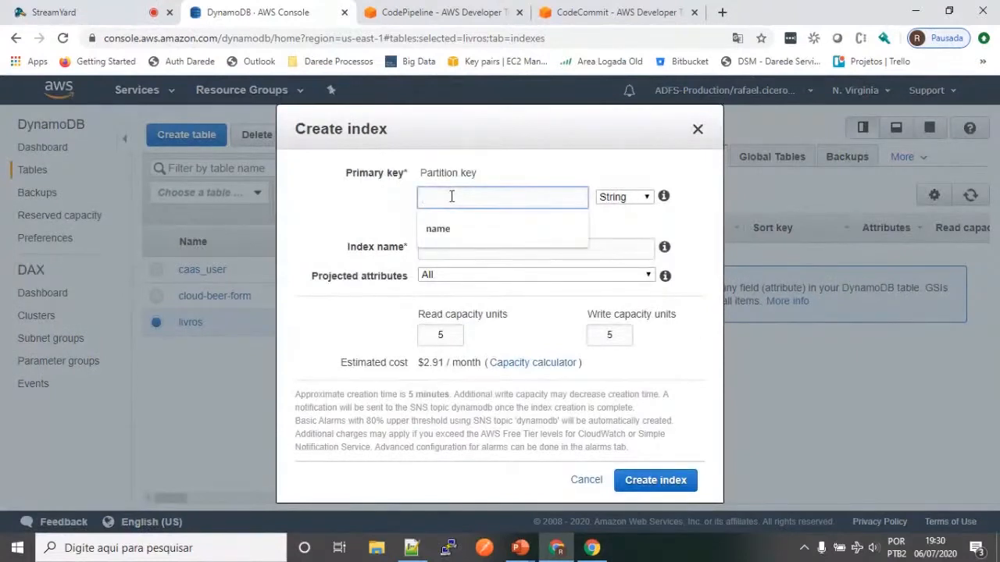
{"action": "type", "text": "autor"}
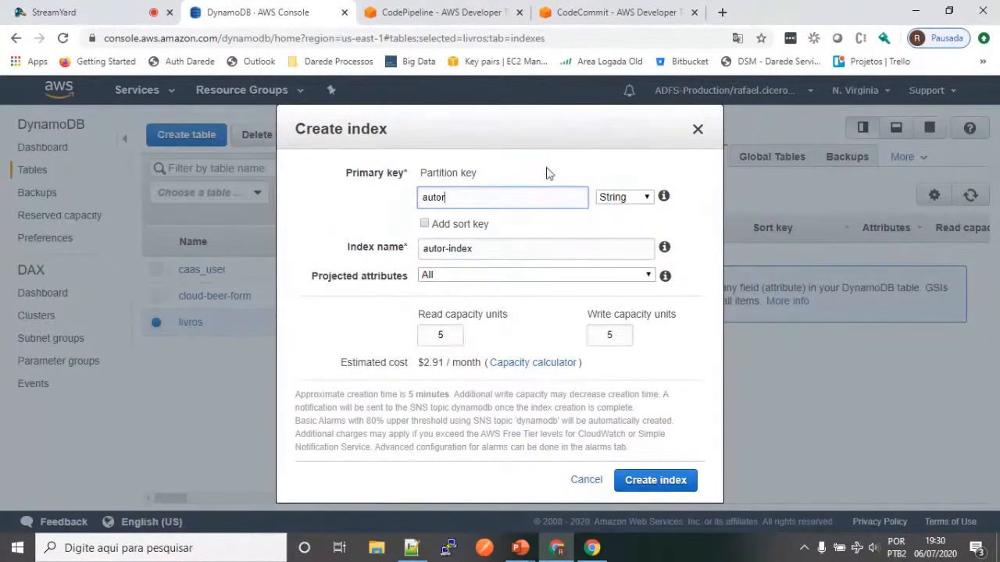
Step: Set both the read and write capacity units of the new autor index to 2
{"action": "left_click_drag", "start_coordinate": [554, 127], "coordinate": [390, 116]}
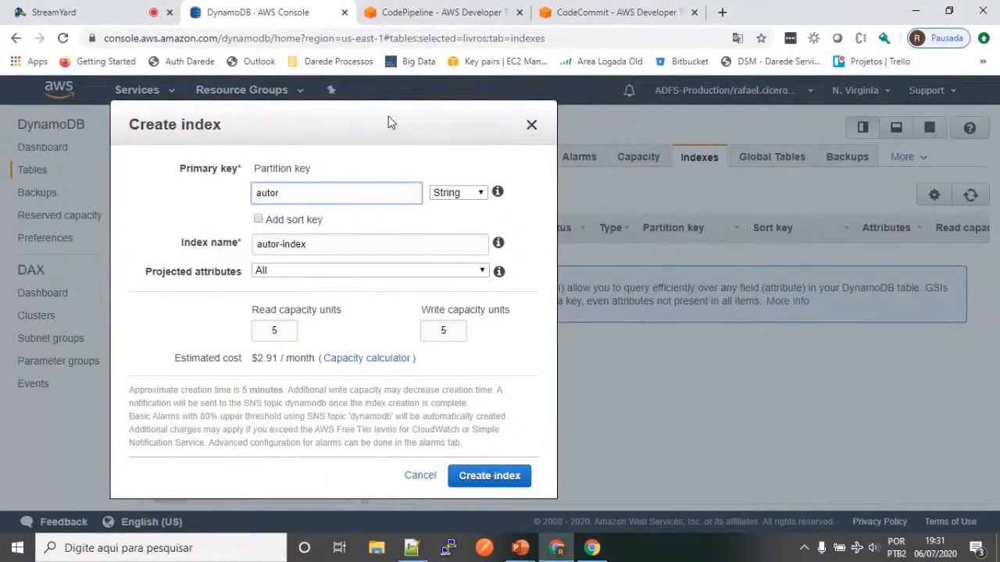
{"action": "left_click", "coordinate": [275, 329]}
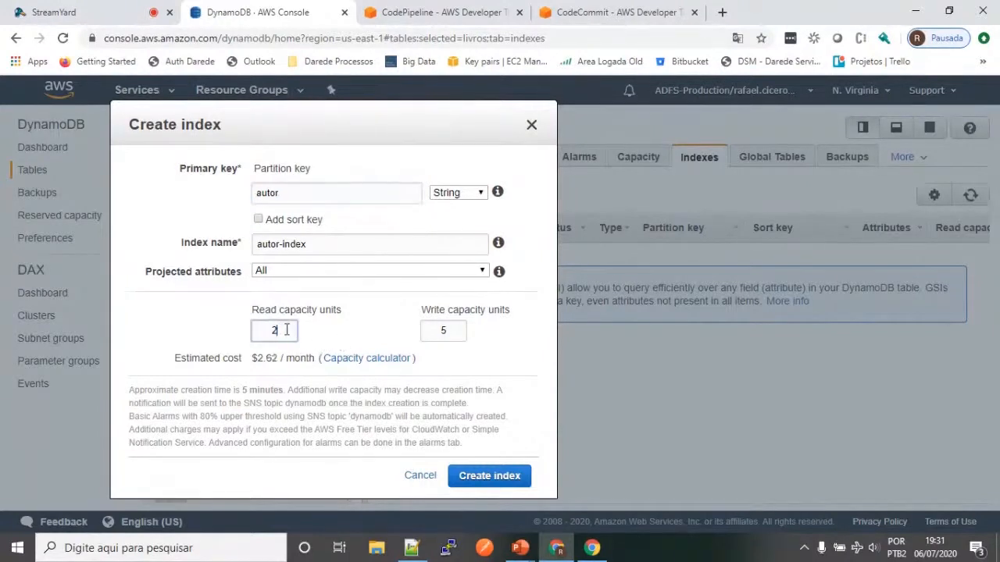
{"action": "left_click", "coordinate": [451, 331]}
{"action": "type", "text": "2"}
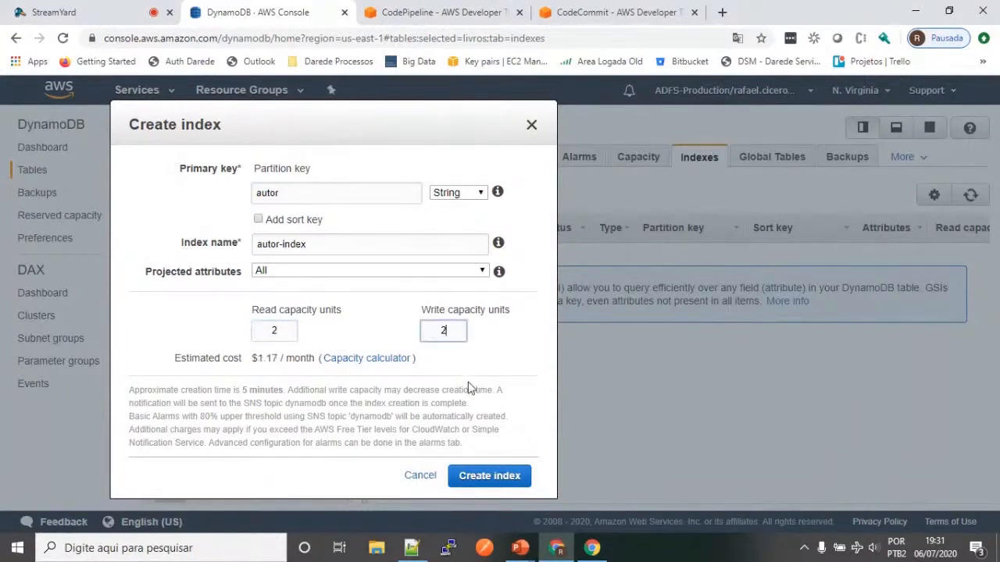
Step: Try the Include option for the index's projected attributes and set the projection back to All
{"action": "left_click", "coordinate": [456, 270]}
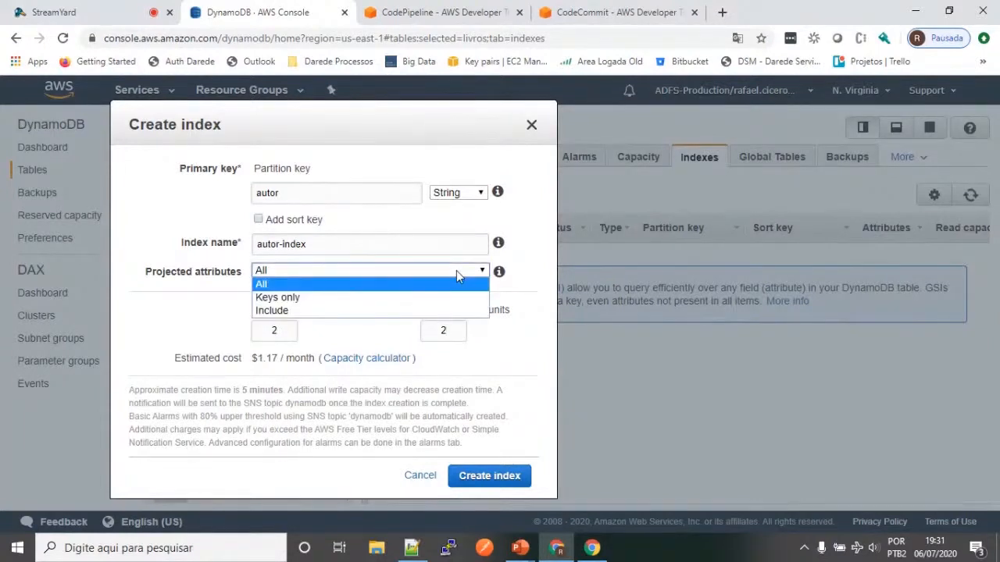
{"action": "left_click", "coordinate": [296, 310]}
{"action": "left_click", "coordinate": [314, 296]}
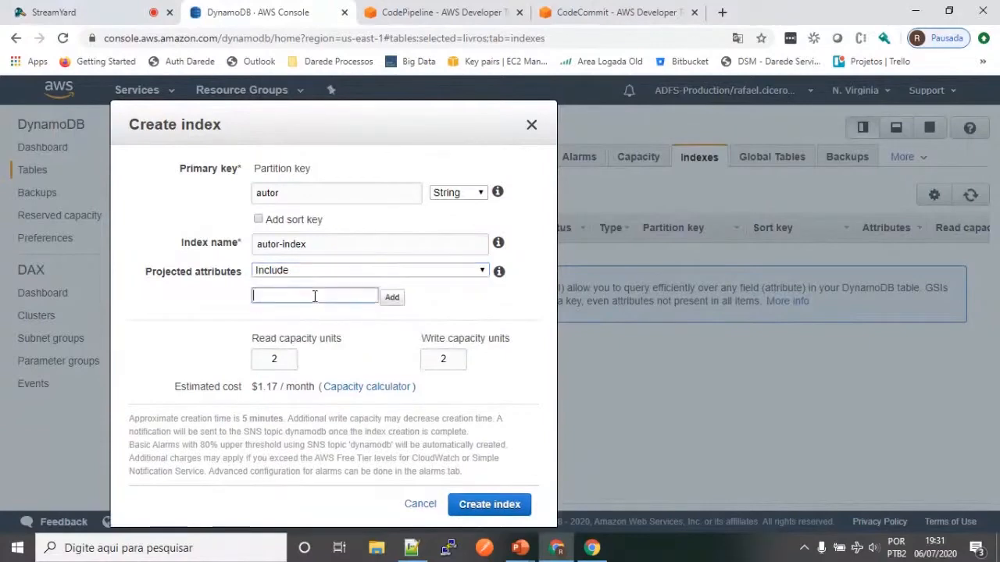
{"action": "left_click", "coordinate": [346, 271]}
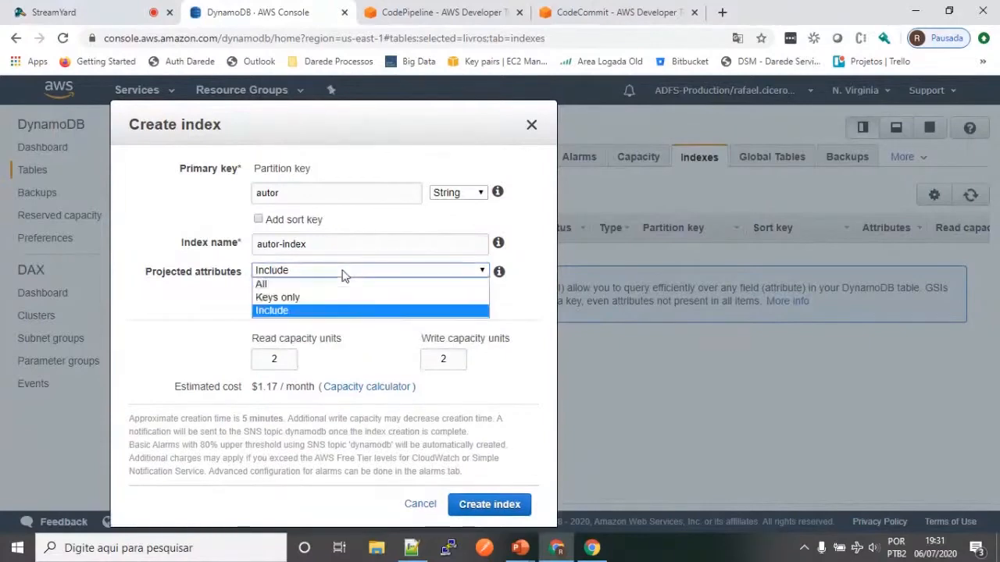
{"action": "left_click", "coordinate": [278, 286]}
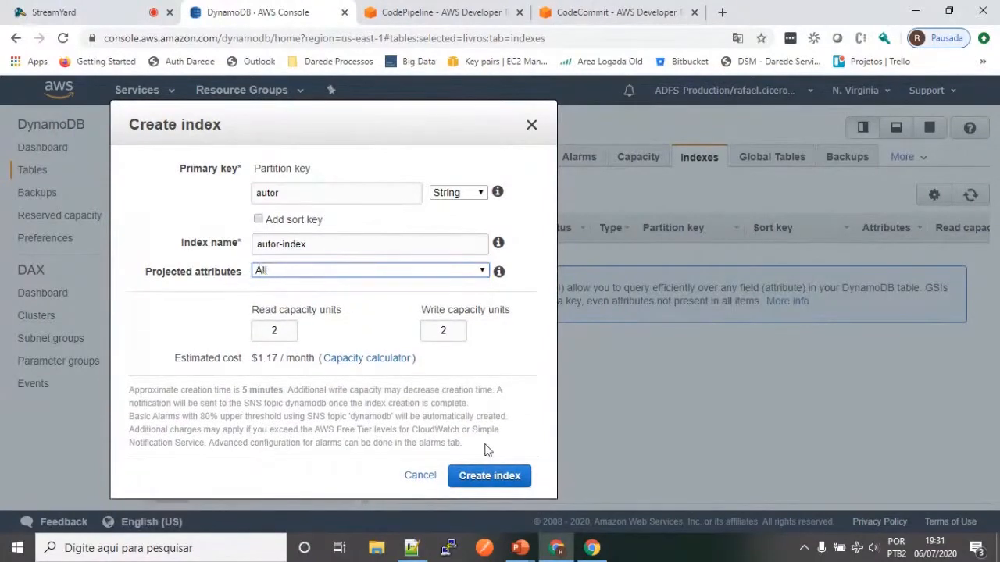
Step: Create the autor-index with the configured settings and select it in the livros index list
{"action": "left_click", "coordinate": [495, 479]}
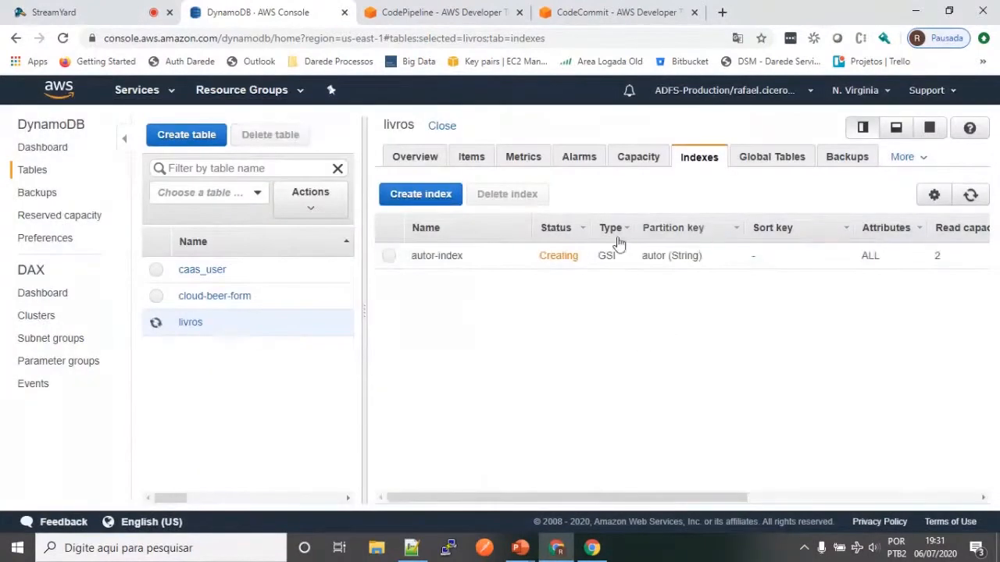
{"action": "left_click_drag", "start_coordinate": [457, 260], "coordinate": [411, 260]}
{"action": "left_click", "coordinate": [412, 263]}
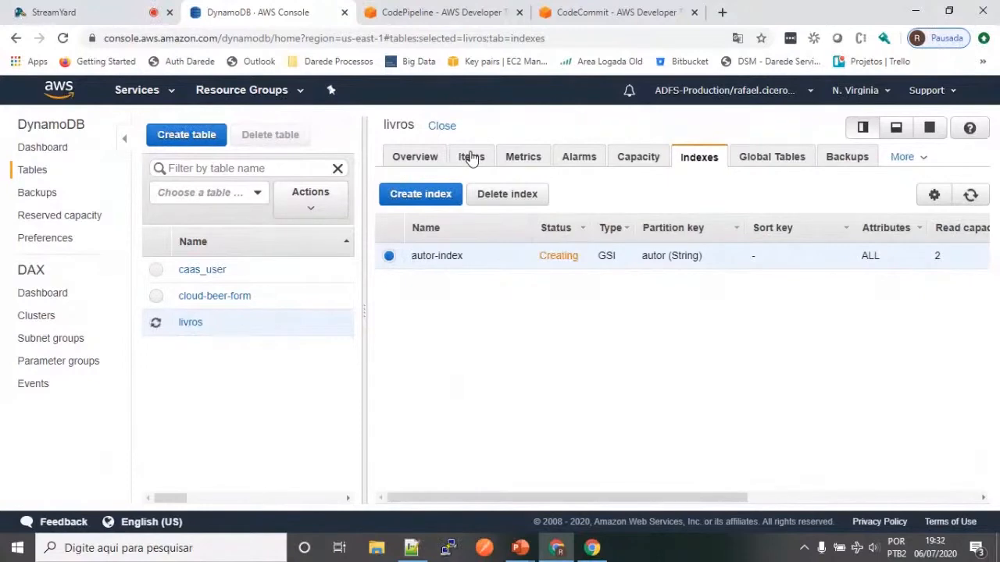
Step: Check the livros table's overview, its autor-index entry and the scan targets offered for its items
{"action": "left_click", "coordinate": [423, 161]}
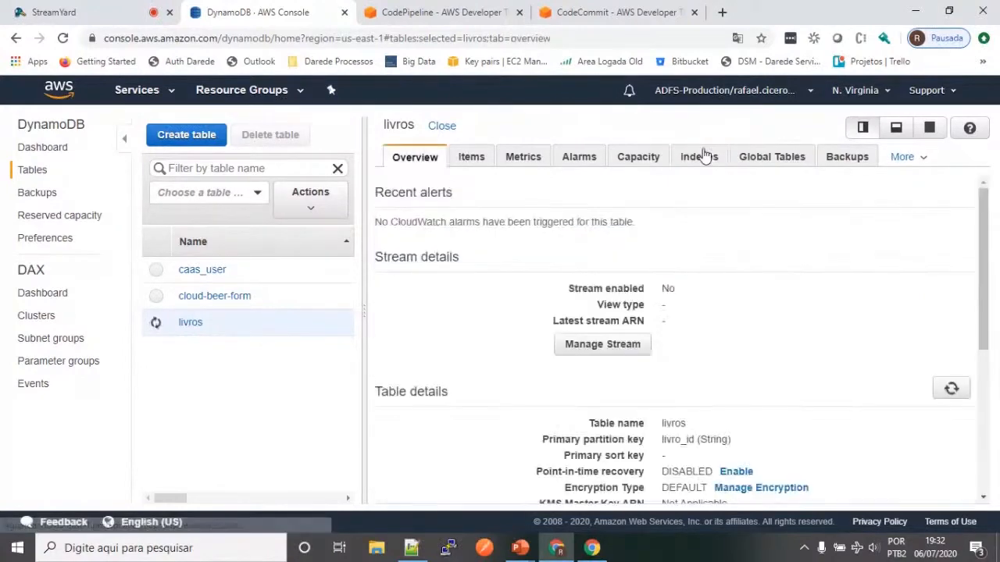
{"action": "left_click", "coordinate": [717, 166]}
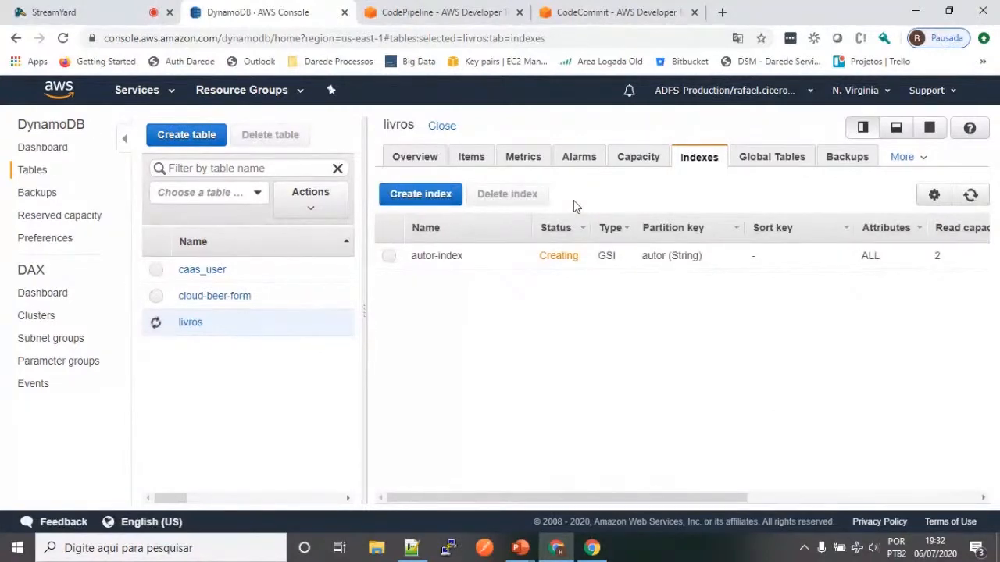
{"action": "left_click_drag", "start_coordinate": [471, 260], "coordinate": [410, 258]}
{"action": "left_click", "coordinate": [414, 261]}
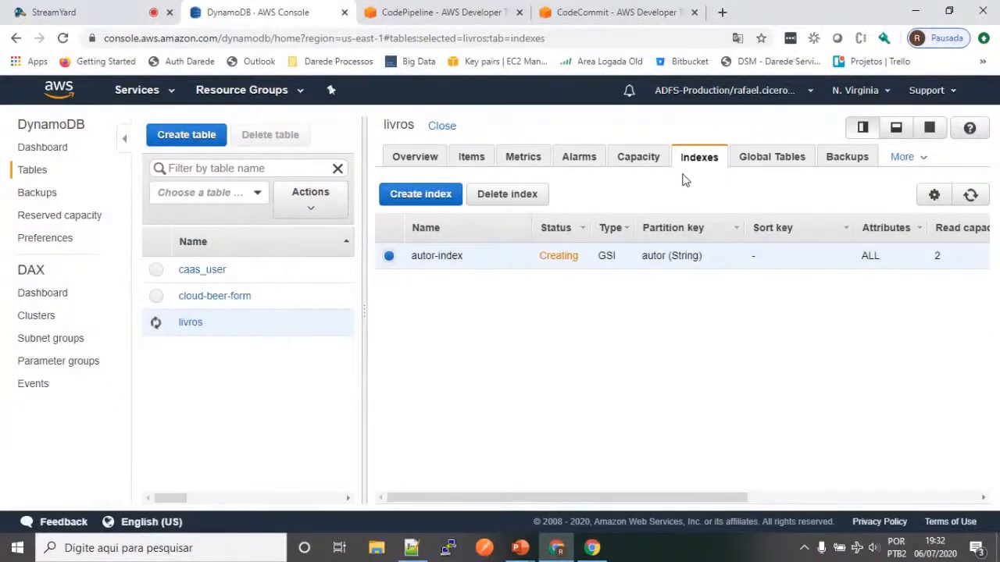
{"action": "left_click", "coordinate": [437, 160]}
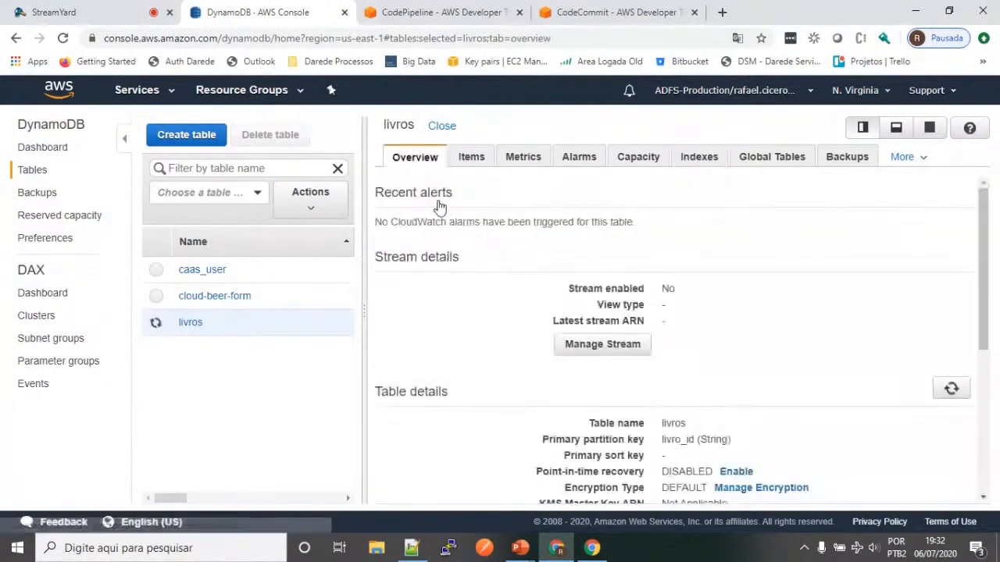
{"action": "left_click", "coordinate": [472, 157]}
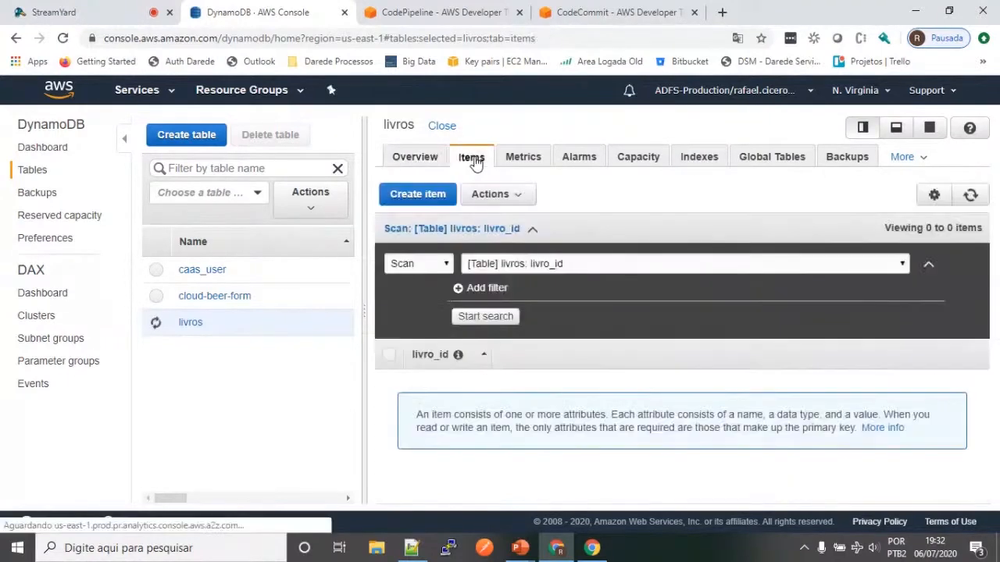
{"action": "left_click", "coordinate": [511, 268]}
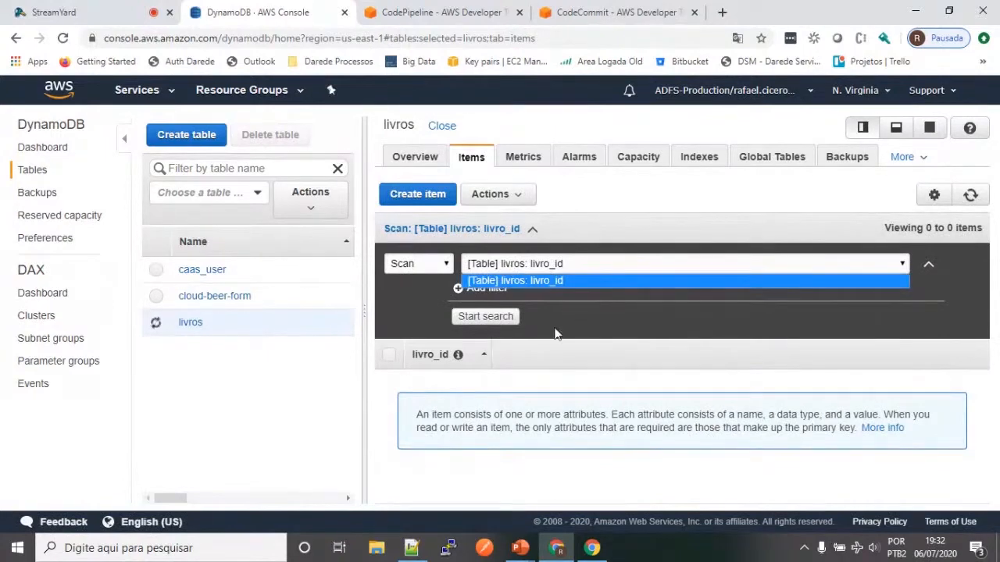
Step: Switch to Notepad++ and copy the first book's JSON record, "A Revolução dos Bichos", from its opening to closing brace
{"action": "key", "text": "alt+Tab"}
{"action": "key", "text": "alt+Tab"}
{"action": "key", "text": "alt+Tab"}
{"action": "key", "text": "alt+Tab"}
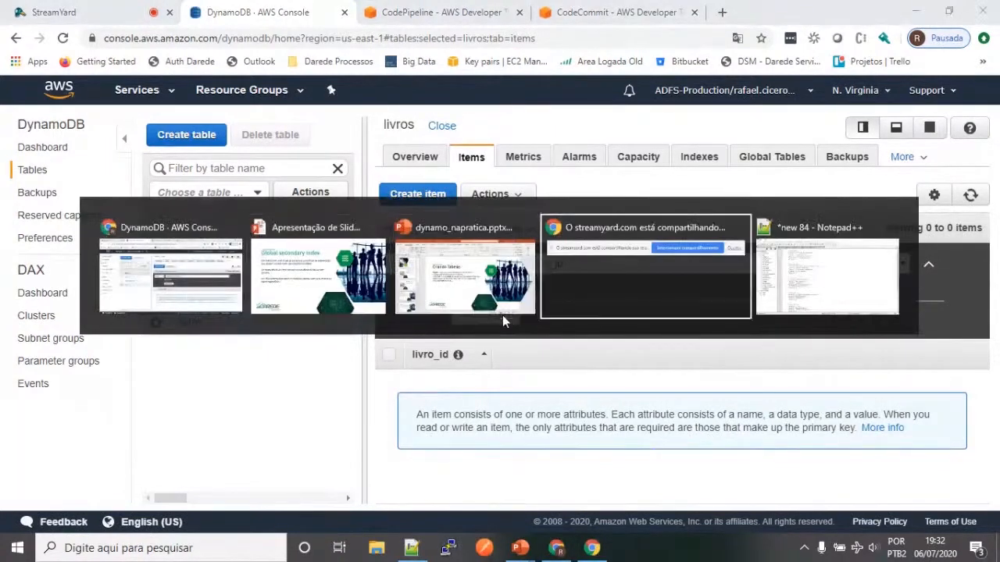
{"action": "left_click", "coordinate": [263, 123]}
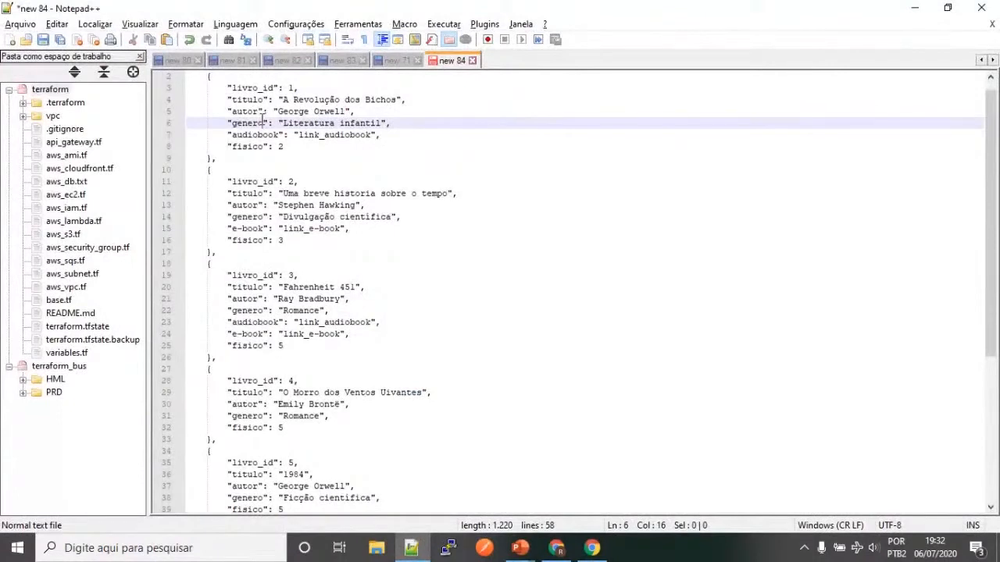
{"action": "scroll", "coordinate": [263, 119], "scroll_direction": "up", "scroll_amount": 1}
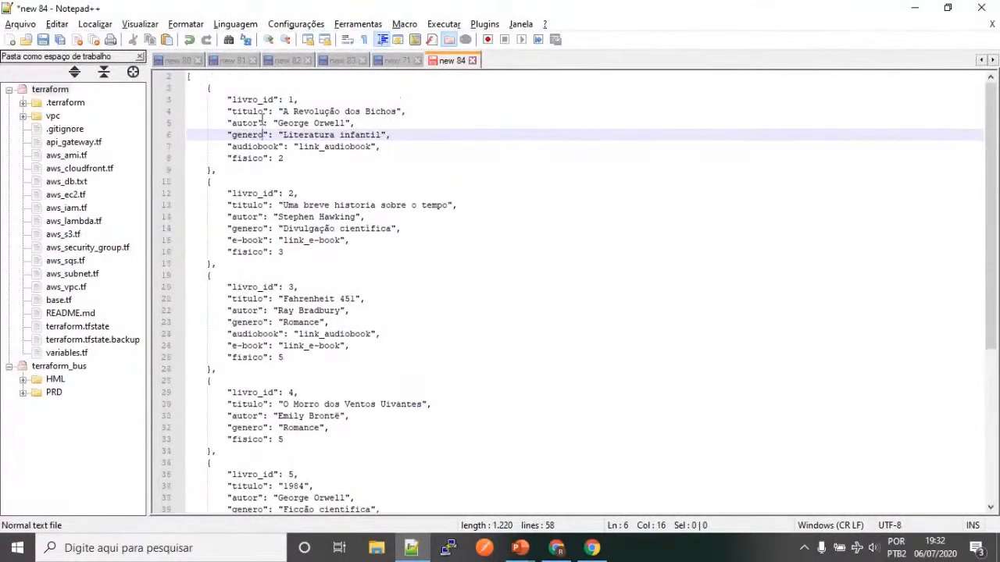
{"action": "left_click_drag", "start_coordinate": [209, 87], "coordinate": [209, 168]}
{"action": "key", "text": "ctrl+c"}
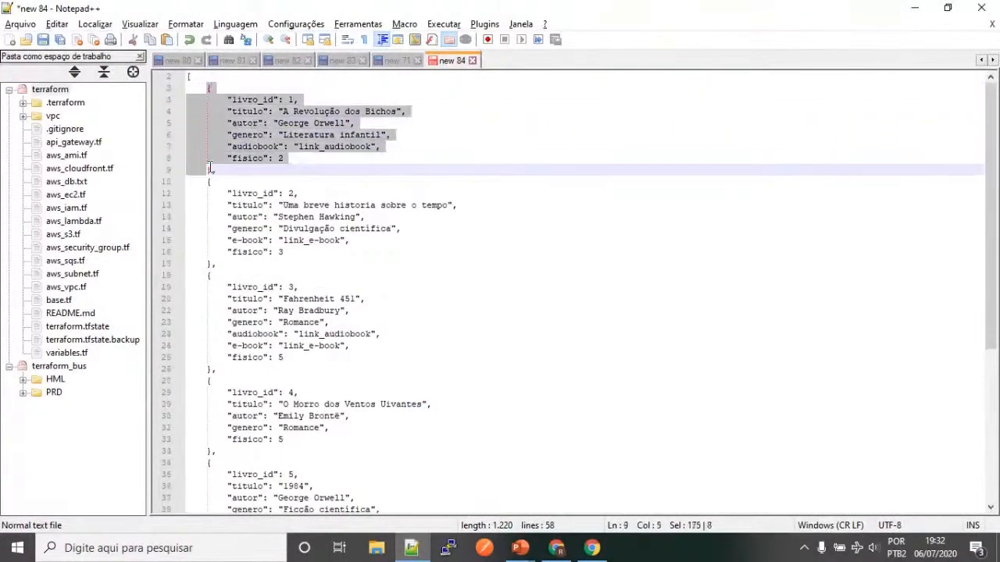
Step: Switch to the DynamoDB console, start a new livros item in Text mode and replace its JSON with the copied record
{"action": "key", "text": "alt+Tab"}
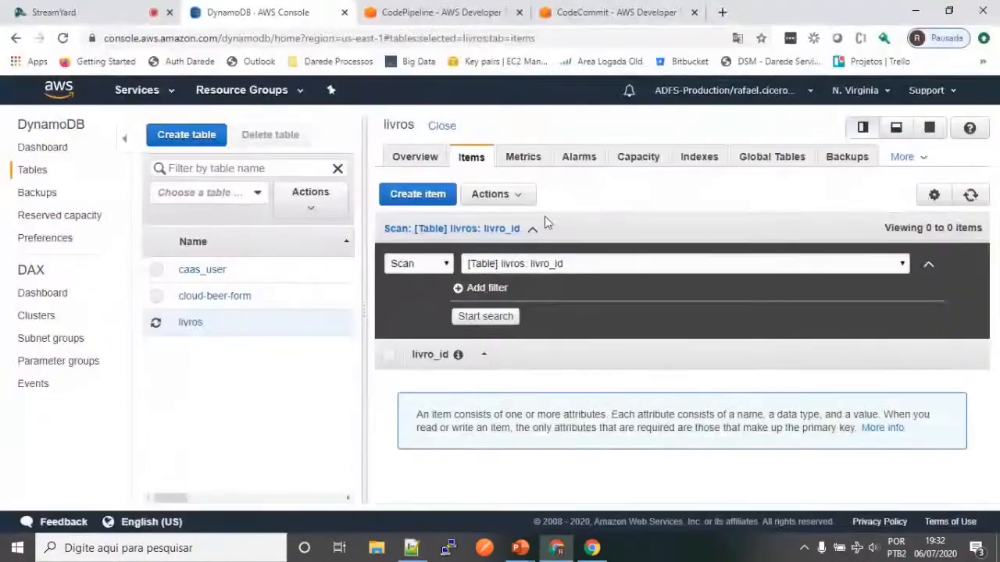
{"action": "left_click", "coordinate": [422, 195]}
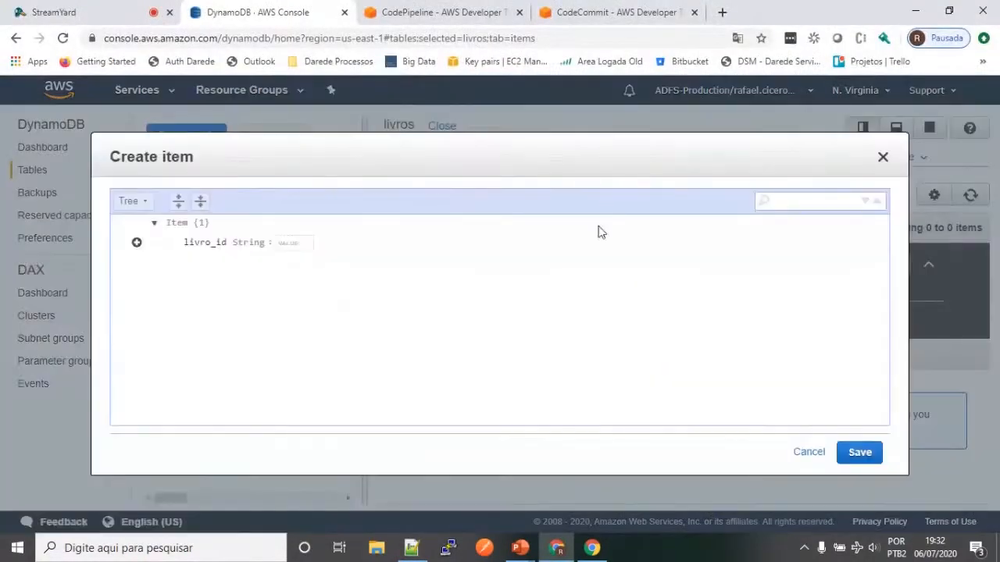
{"action": "left_click", "coordinate": [142, 203]}
{"action": "left_click", "coordinate": [146, 221]}
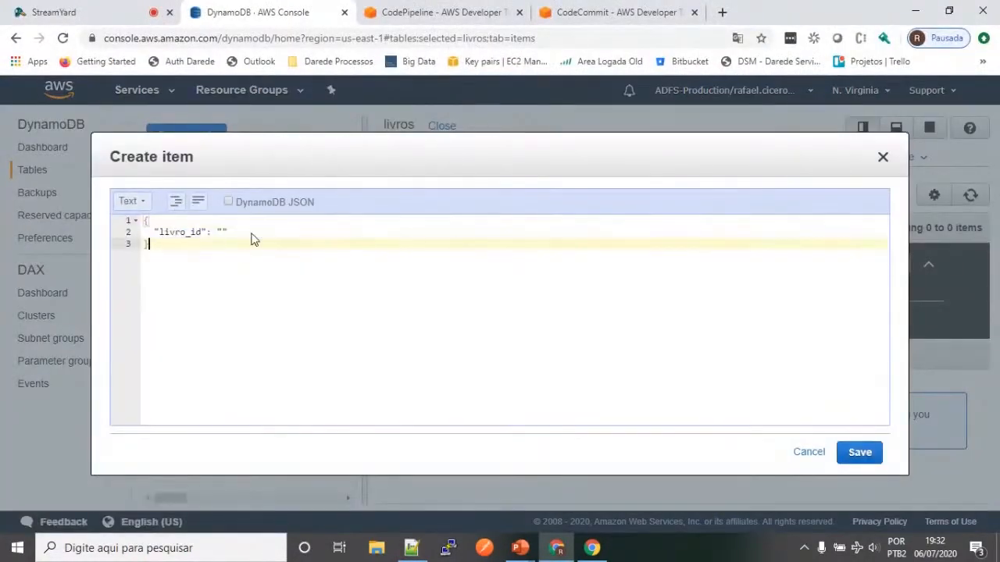
{"action": "key", "text": "ctrl+a"}
{"action": "key", "text": "ctrl+v"}
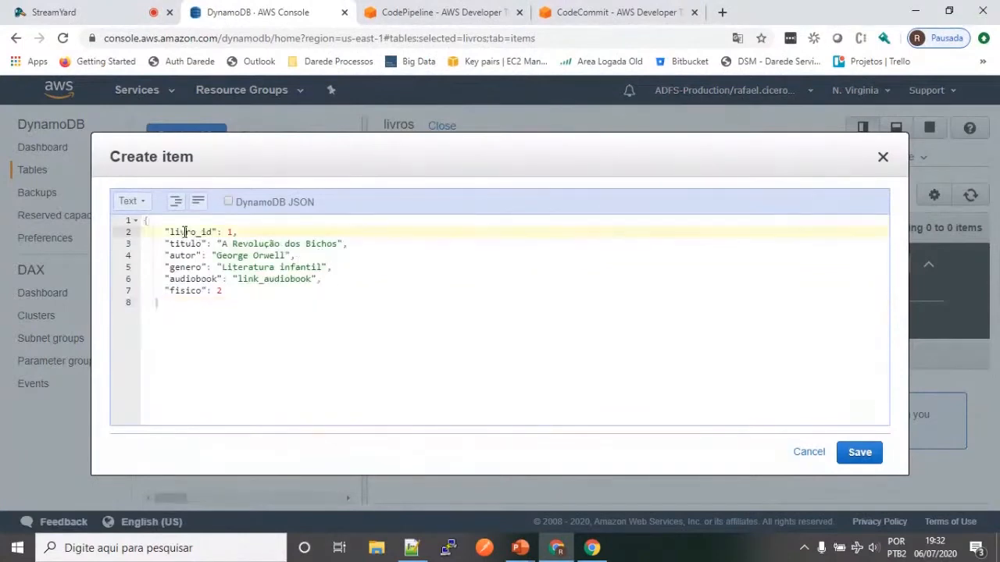
Step: Examine the pasted item's attributes livro_id, titulo, autor, genero, audiobook and fisico
{"action": "double_click", "coordinate": [188, 232]}
{"action": "left_click", "coordinate": [227, 232]}
{"action": "left_click", "coordinate": [192, 244]}
{"action": "double_click", "coordinate": [192, 256]}
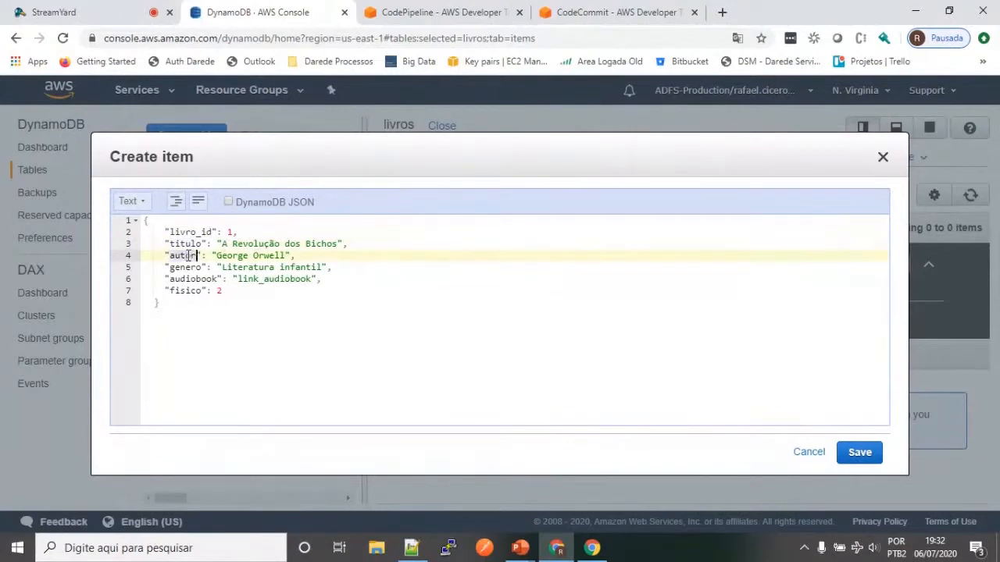
{"action": "double_click", "coordinate": [187, 267]}
{"action": "double_click", "coordinate": [192, 279]}
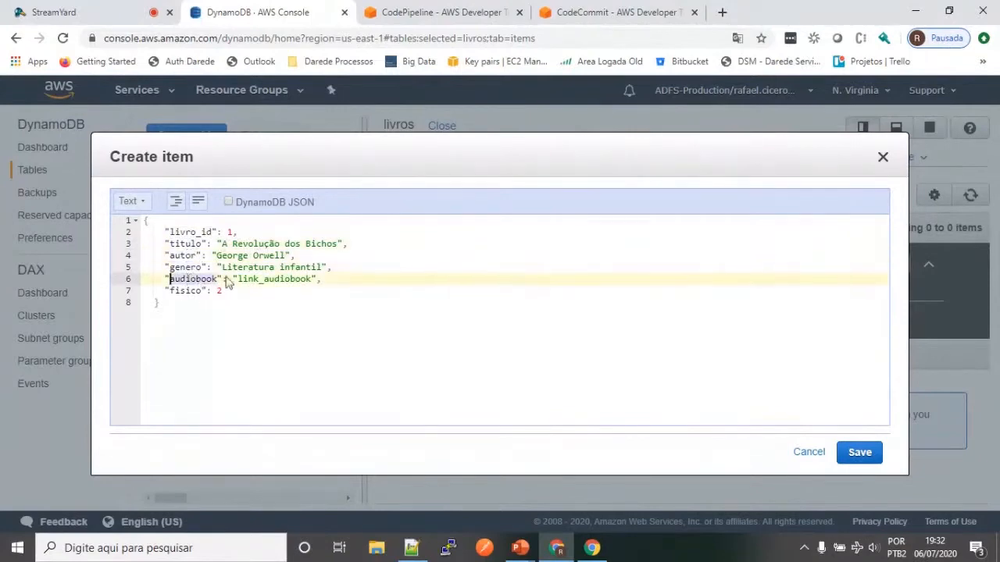
{"action": "double_click", "coordinate": [259, 279]}
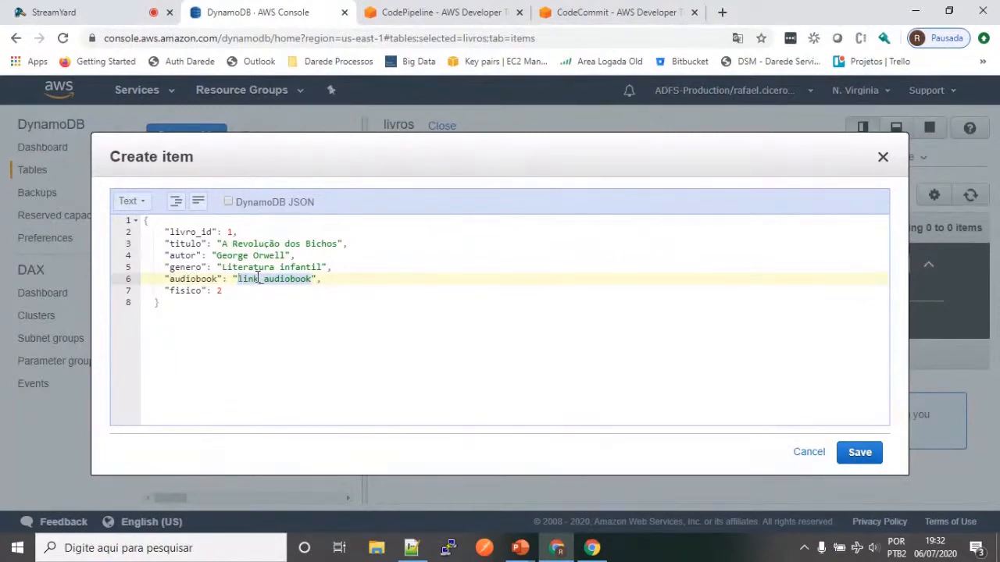
{"action": "double_click", "coordinate": [186, 292]}
{"action": "left_click", "coordinate": [229, 294]}
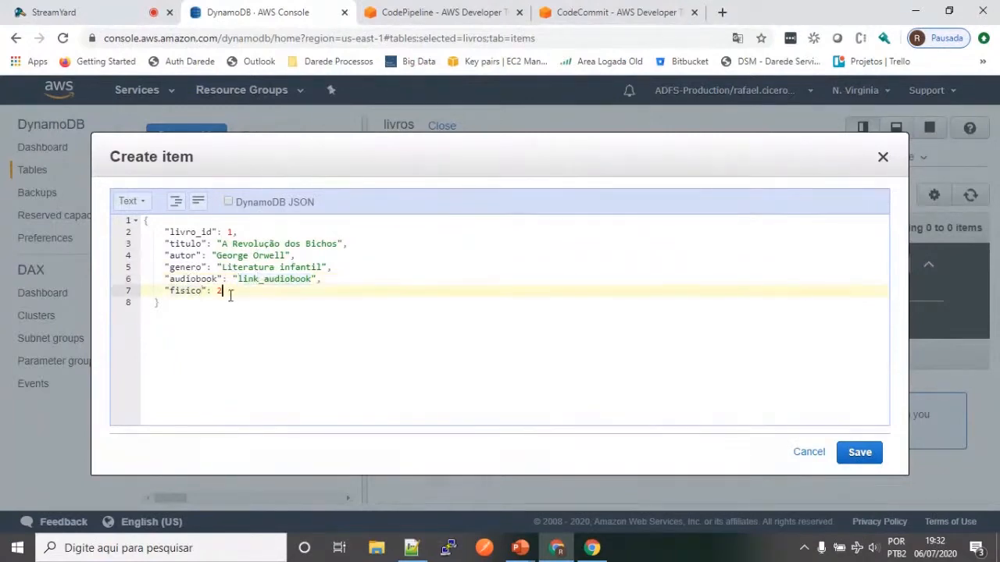
Step: Try to save the item, change its livro_id to the double-quoted string "1", and save it again
{"action": "left_click", "coordinate": [859, 453]}
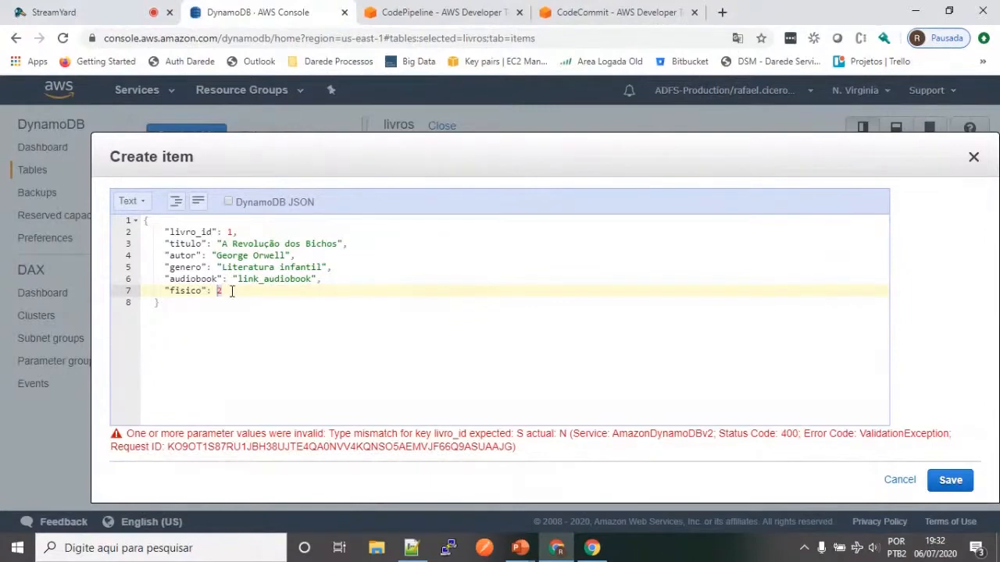
{"action": "left_click", "coordinate": [231, 231]}
{"action": "key", "text": "BackSpace"}
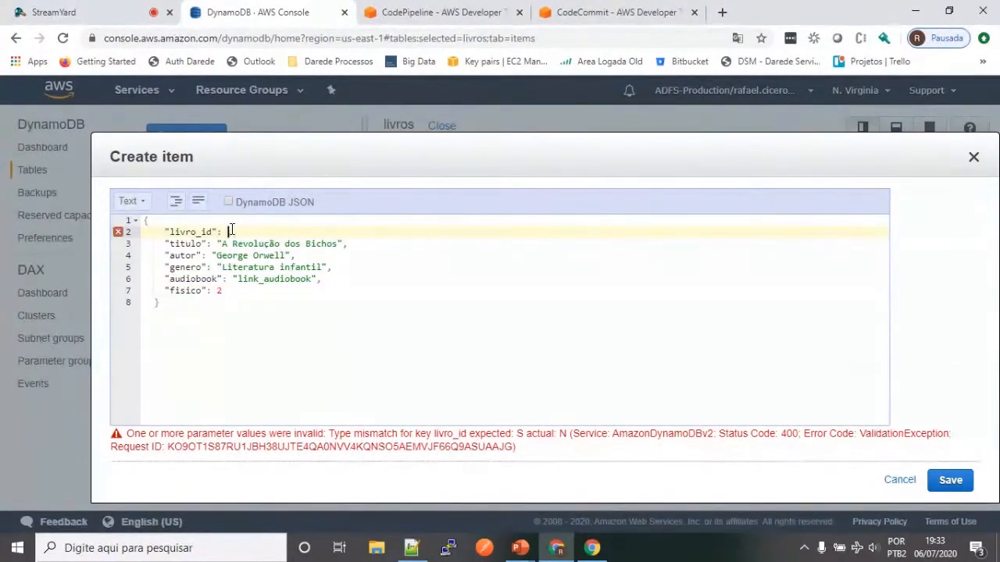
{"action": "type", "text": "''"}
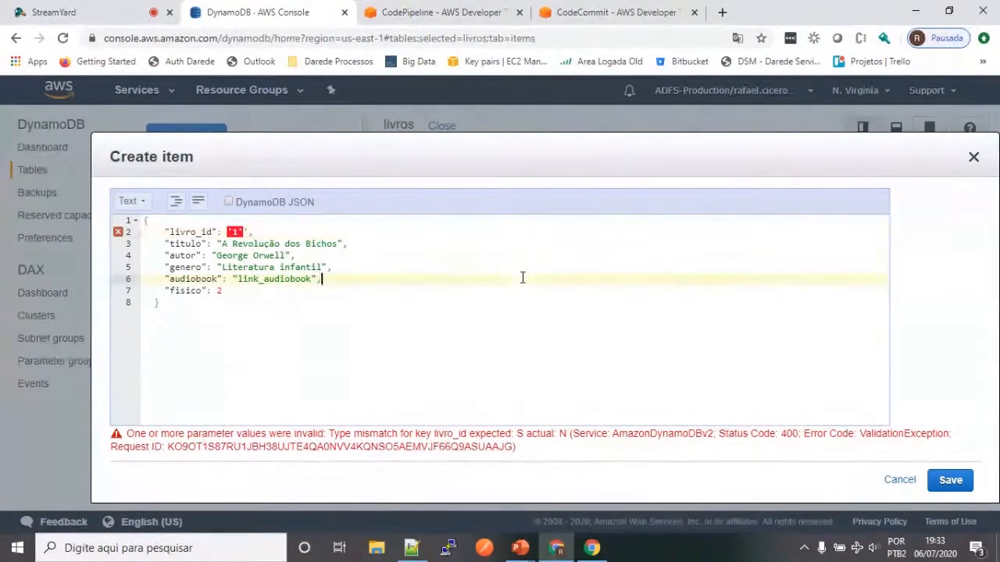
{"action": "key", "text": "BackSpace"}
{"action": "key", "text": "BackSpace"}
{"action": "key", "text": "BackSpace"}
{"action": "type", "text": "\""}
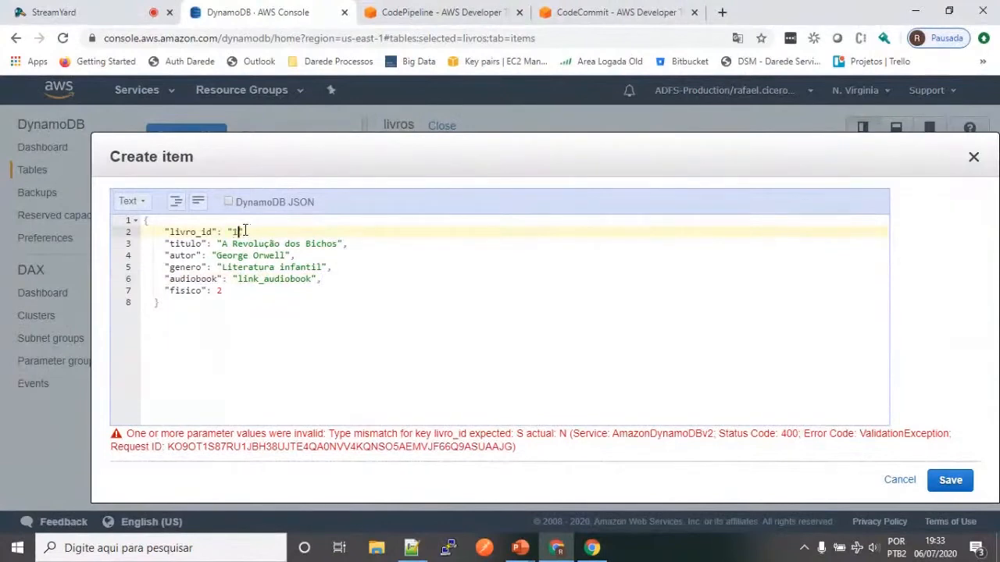
{"action": "left_click", "coordinate": [956, 489]}
Step: Switch to Notepad++ and enclose the livro_id values 2, 3 and 4 in double quotes
{"action": "key", "text": "alt+Tab"}
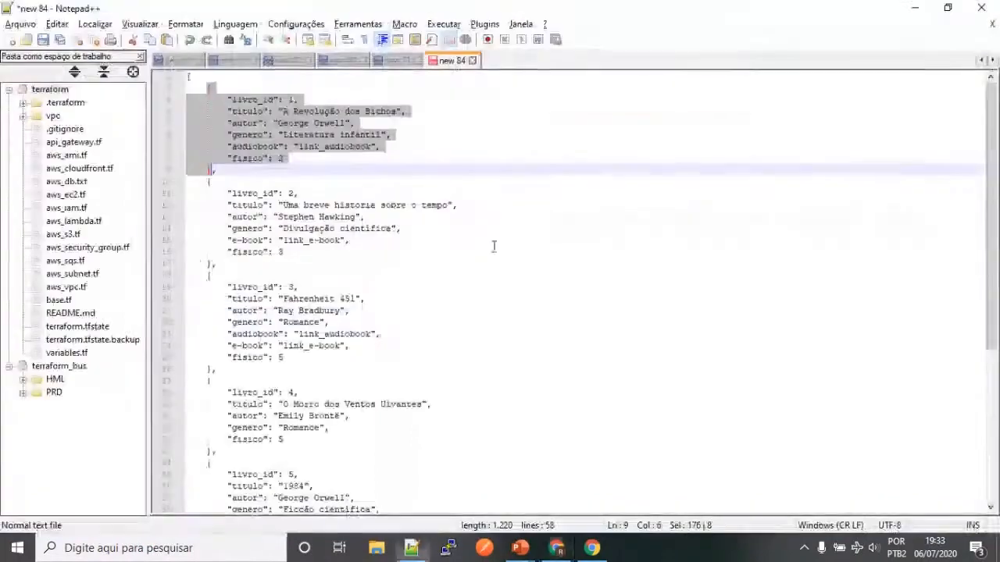
{"action": "left_click", "coordinate": [289, 194]}
{"action": "type", "text": "\"3"}
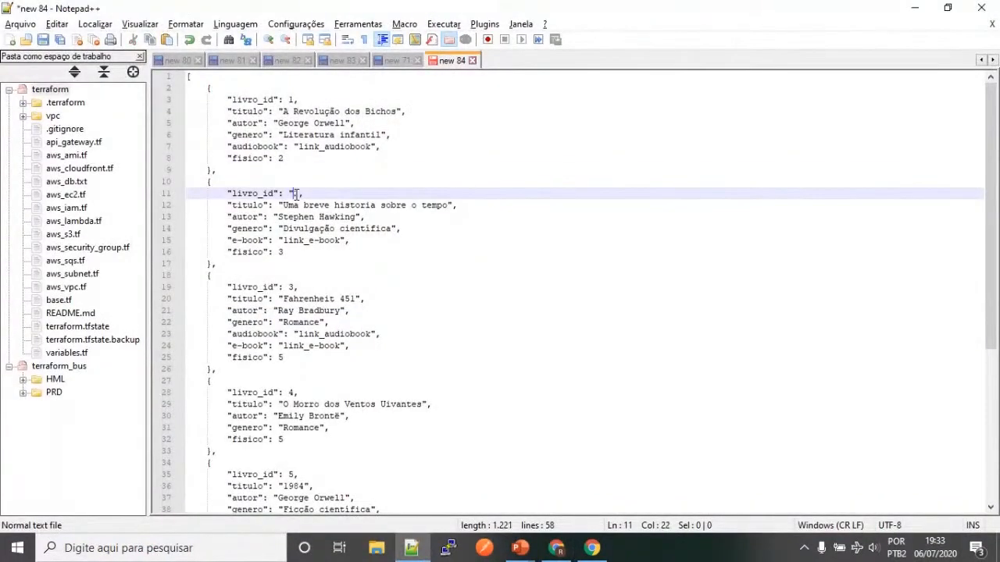
{"action": "type", "text": "\""}
{"action": "left_click", "coordinate": [291, 288]}
{"action": "type", "text": "\"3\""}
{"action": "left_click", "coordinate": [295, 393]}
{"action": "type", "text": "\""}
{"action": "key", "text": "Left"}
{"action": "key", "text": "Left"}
{"action": "type", "text": "\""}
Step: Enclose the livro_id values 5 and 6 and that of the last record in double quotes
{"action": "scroll", "coordinate": [359, 388], "scroll_direction": "down", "scroll_amount": 3}
{"action": "left_click", "coordinate": [296, 369]}
{"action": "type", "text": "\""}
{"action": "key", "text": "Left"}
{"action": "key", "text": "Left"}
{"action": "type", "text": "\""}
{"action": "left_click", "coordinate": [295, 450]}
{"action": "type", "text": "\""}
{"action": "key", "text": "Left"}
{"action": "key", "text": "Left"}
{"action": "type", "text": "\""}
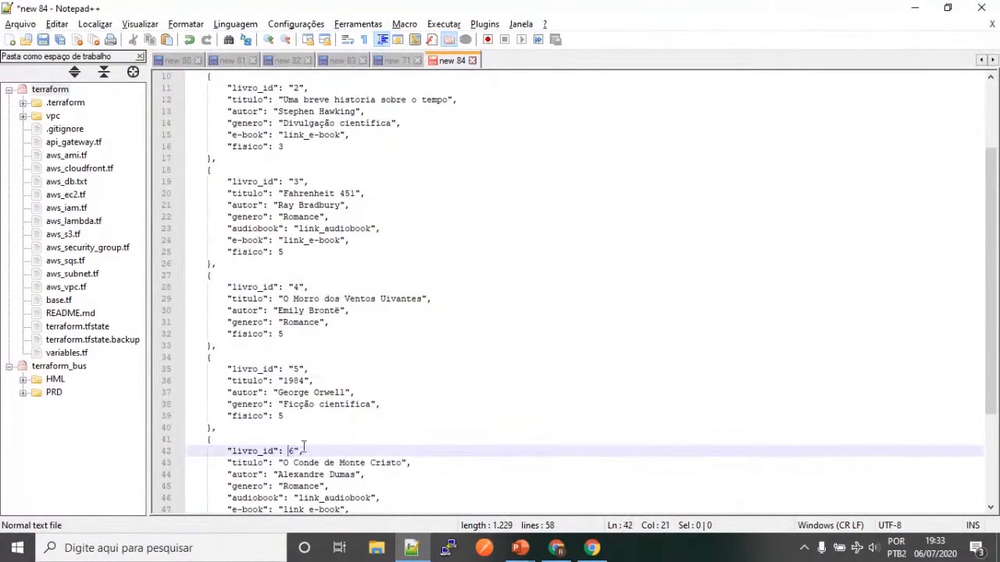
{"action": "scroll", "coordinate": [347, 429], "scroll_direction": "down", "scroll_amount": 4}
{"action": "left_click", "coordinate": [294, 404]}
{"action": "type", "text": "\""}
{"action": "key", "text": "Left"}
{"action": "key", "text": "Left"}
{"action": "type", "text": "\""}
Step: Copy the record with livro_id "2", switch to the DynamoDB console and save it as a new livros item in Text mode
{"action": "scroll", "coordinate": [322, 345], "scroll_direction": "up", "scroll_amount": 7}
{"action": "left_click_drag", "start_coordinate": [207, 182], "coordinate": [218, 263]}
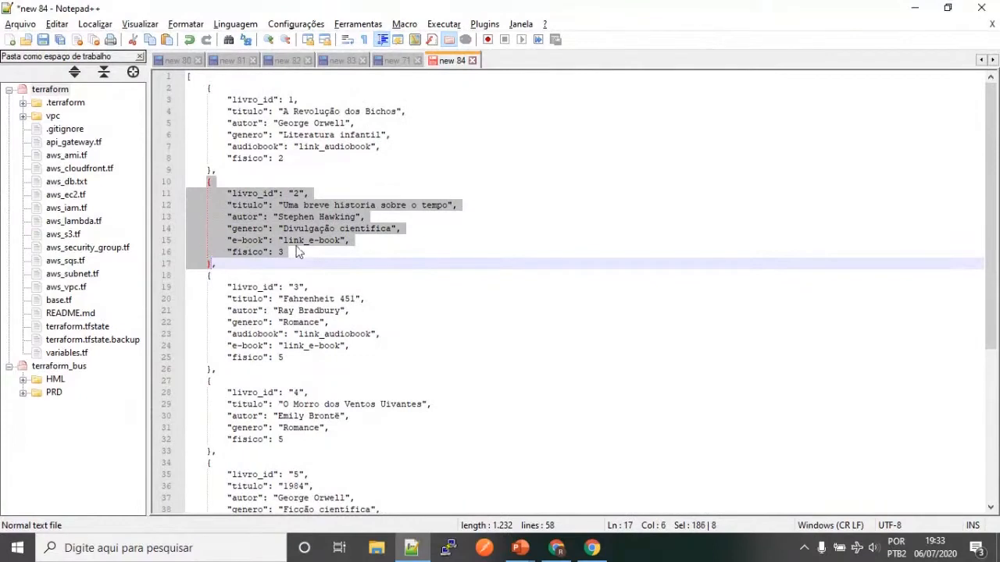
{"action": "key", "text": "alt+Tab"}
{"action": "left_click", "coordinate": [423, 195]}
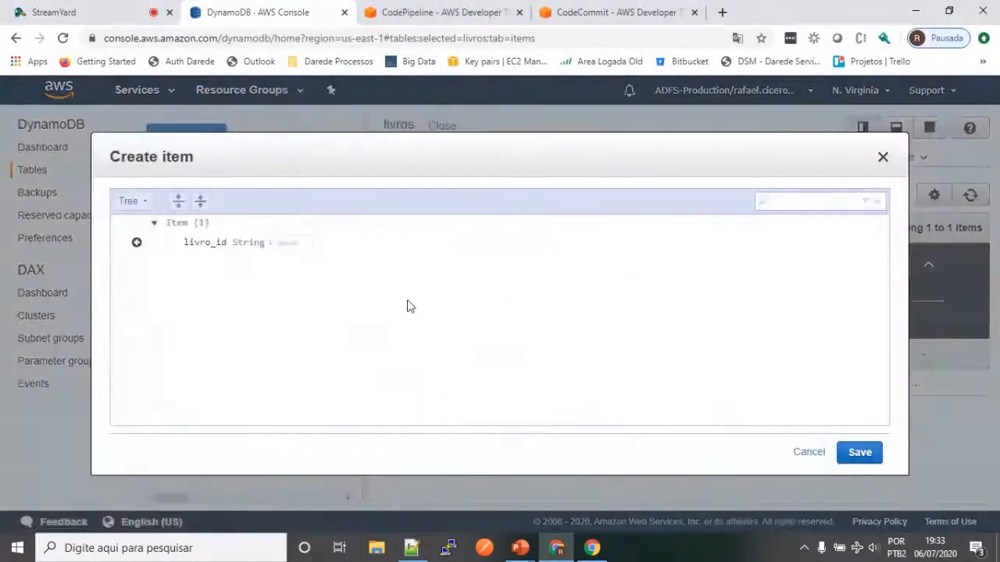
{"action": "left_click", "coordinate": [131, 201]}
{"action": "left_click", "coordinate": [147, 217]}
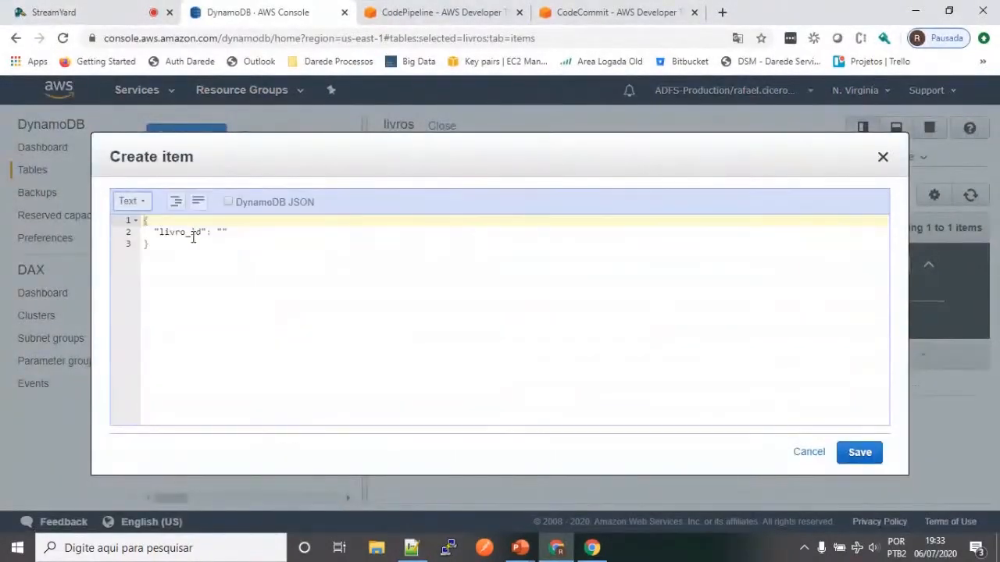
{"action": "key", "text": "ctrl+a"}
{"action": "type", "text": "{     \"livro_id\": \"2\",     \"titulo\": \"Uma breve historia sobre o tempo\",     \"autor\": \"Stephen Hawking\",     \"genero\": \"Divulgação cientifica\",     \"e-book\": \"link_e-book\",     \"fisico\": 3   }"}
{"action": "left_click", "coordinate": [859, 452]}
Step: Copy the record with livro_id "3" from Notepad++ and save it in the DynamoDB console as a new livros item in Text mode
{"action": "key", "text": "alt+Tab"}
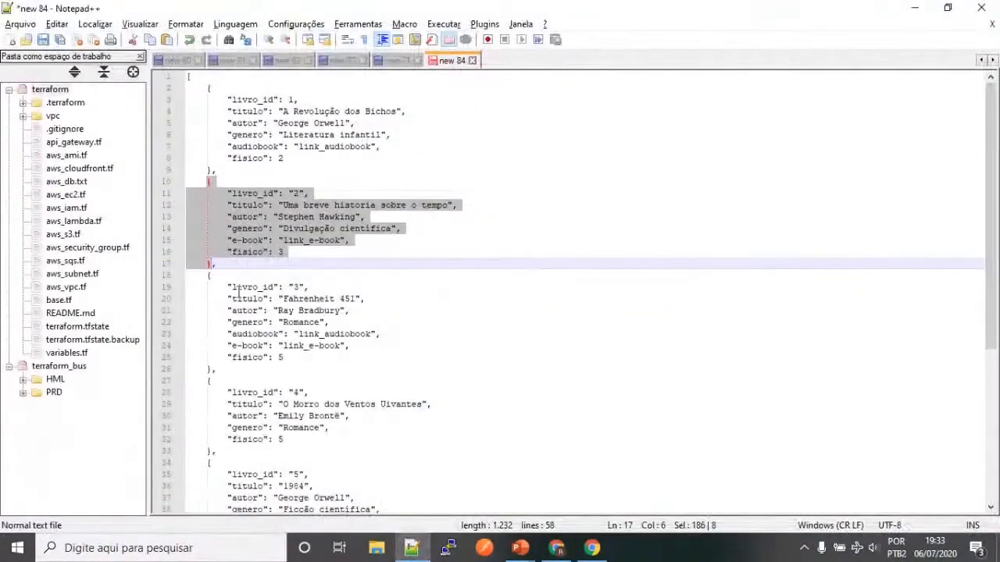
{"action": "left_click_drag", "start_coordinate": [209, 274], "coordinate": [210, 367]}
{"action": "key", "text": "ctrl+c"}
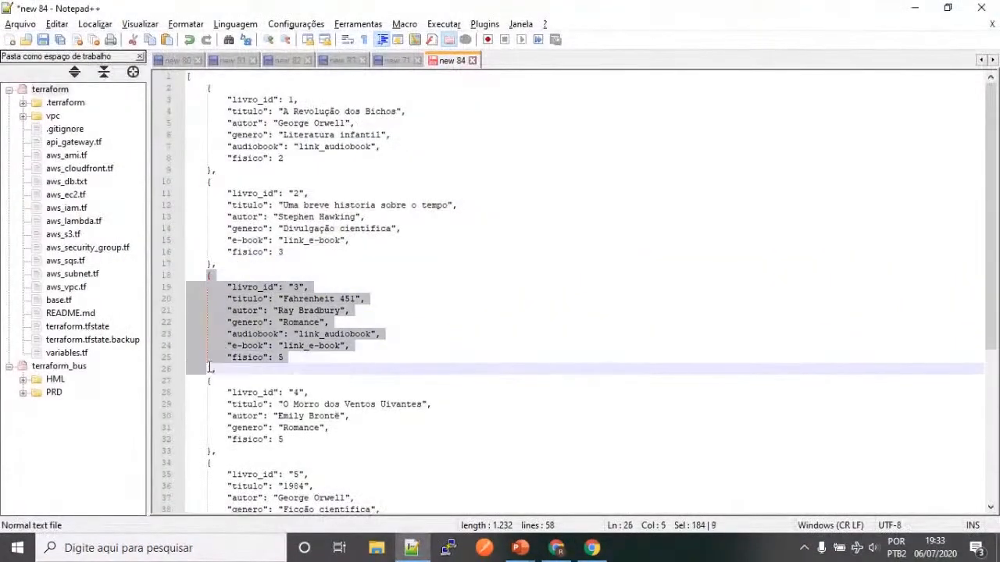
{"action": "key", "text": "alt+Tab"}
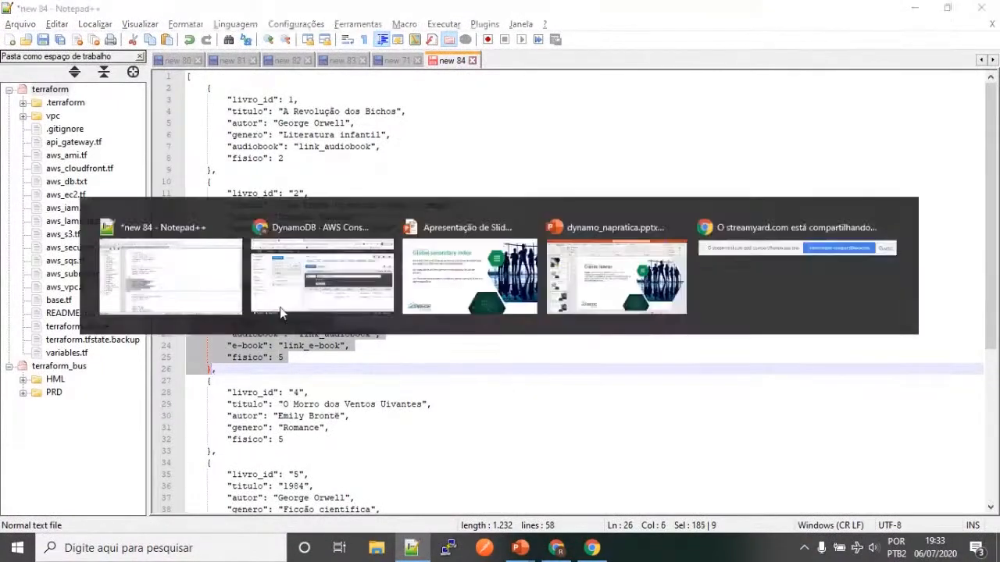
{"action": "left_click", "coordinate": [418, 195]}
{"action": "left_click", "coordinate": [132, 200]}
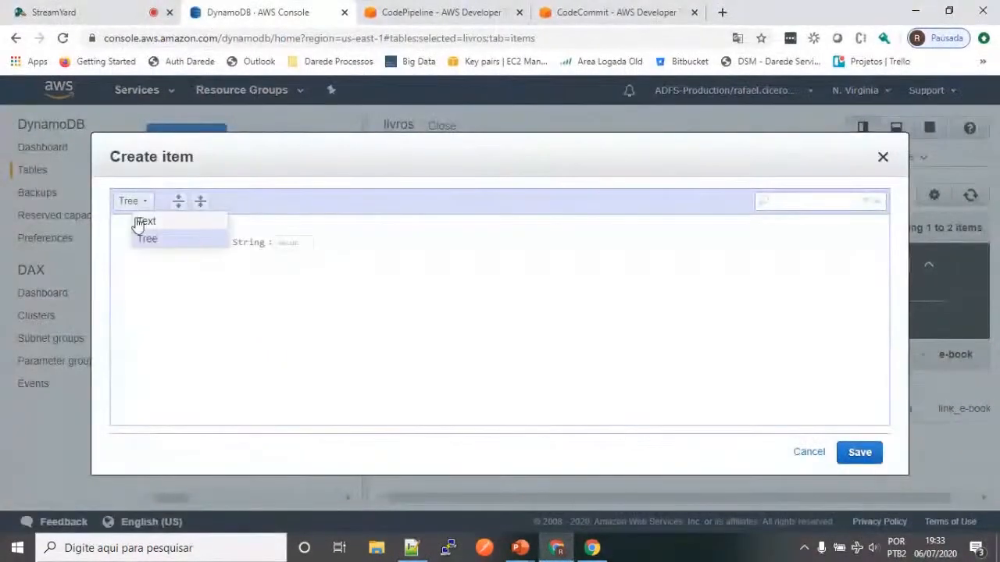
{"action": "left_click", "coordinate": [140, 238]}
{"action": "left_click", "coordinate": [339, 275]}
{"action": "key", "text": "ctrl+a"}
{"action": "key", "text": "ctrl+v"}
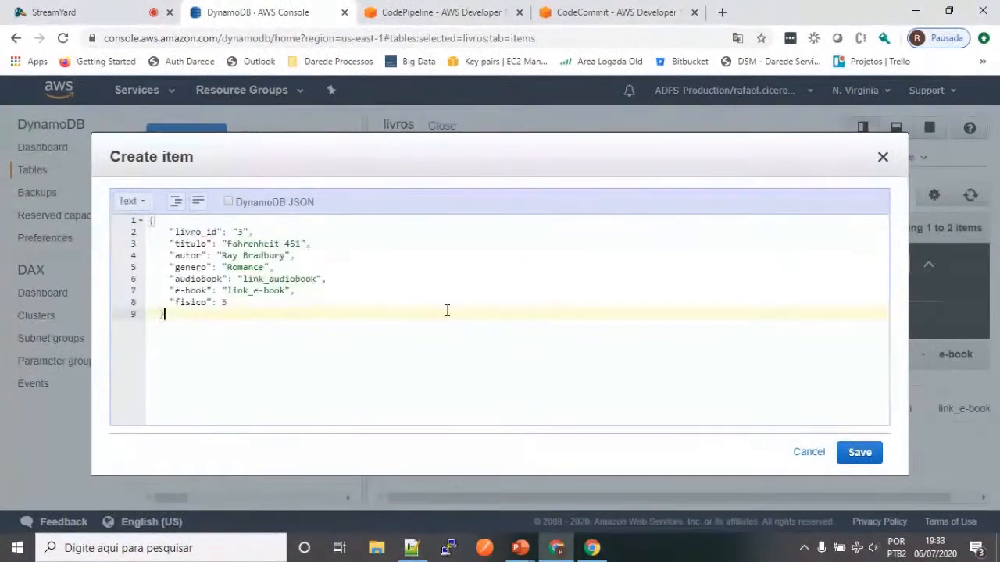
{"action": "left_click", "coordinate": [859, 452]}
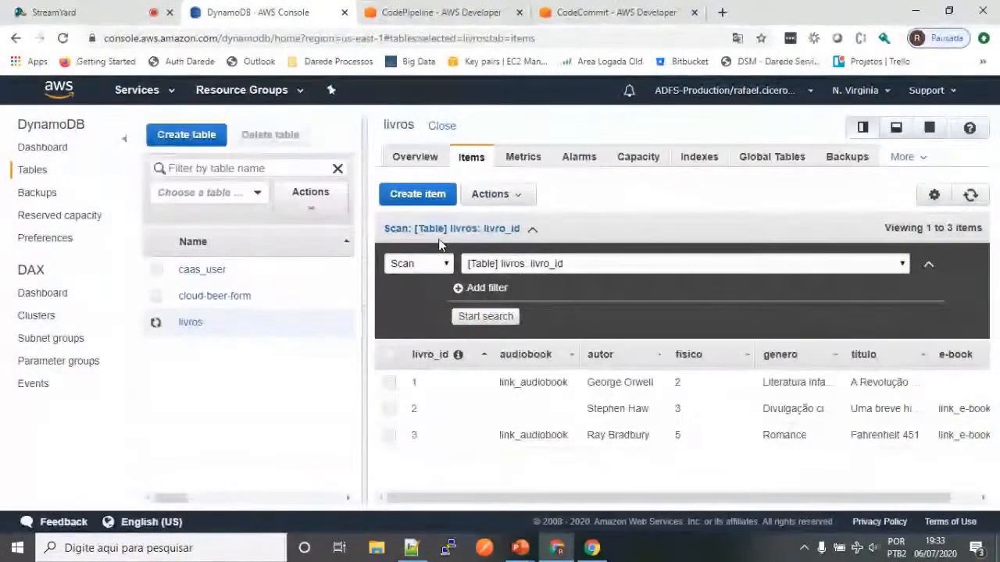
Step: Copy the Notepad++ record with livro_id "4", switch to the DynamoDB console and save it as a new livros item
{"action": "key", "text": "alt+Tab"}
{"action": "scroll", "coordinate": [219, 250], "scroll_direction": "down", "scroll_amount": 6}
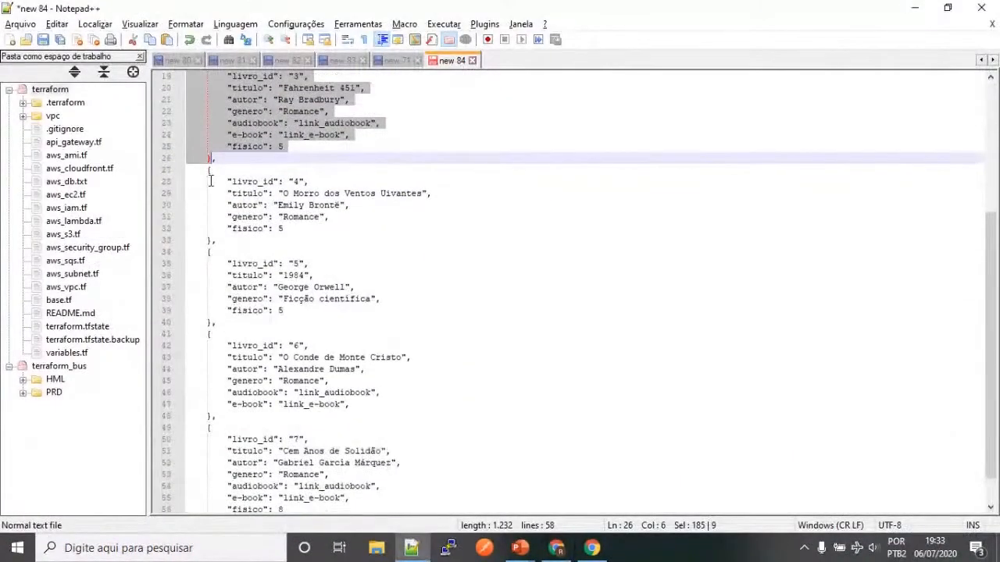
{"action": "left_click", "coordinate": [209, 171]}
{"action": "left_click", "coordinate": [215, 240], "text": "shift"}
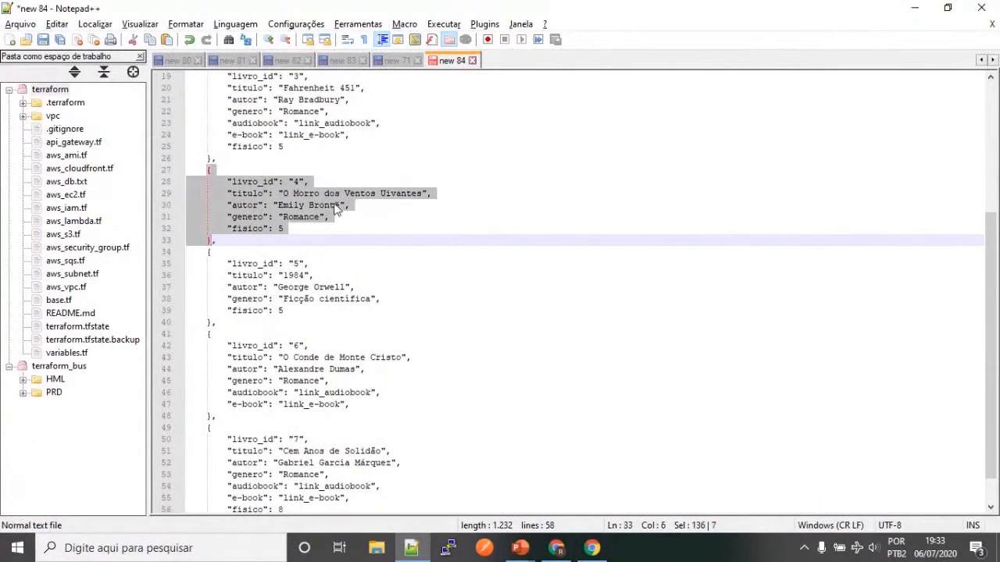
{"action": "key", "text": "alt+Tab"}
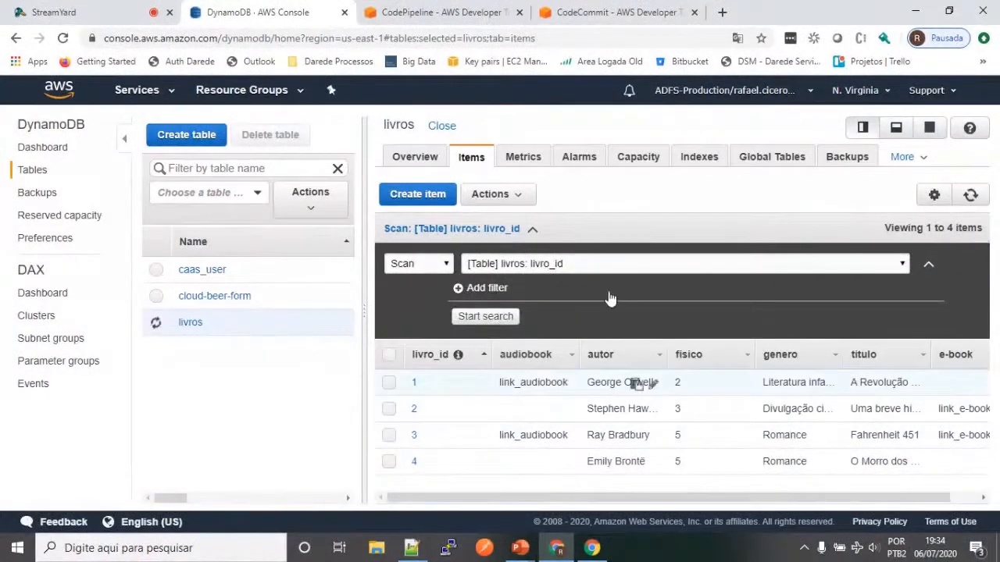
Step: Review the source records in Notepad++, then examine the attributes of livros items 2 and 1 in the DynamoDB console without changing them
{"action": "key", "text": "alt+Tab"}
{"action": "scroll", "coordinate": [248, 249], "scroll_direction": "up", "scroll_amount": 2}
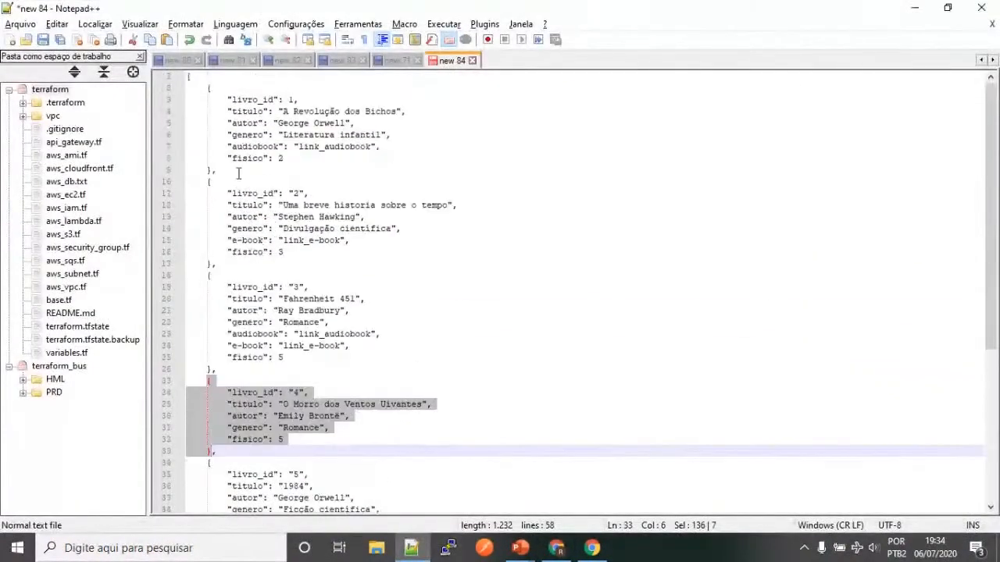
{"action": "key", "text": "alt+Tab"}
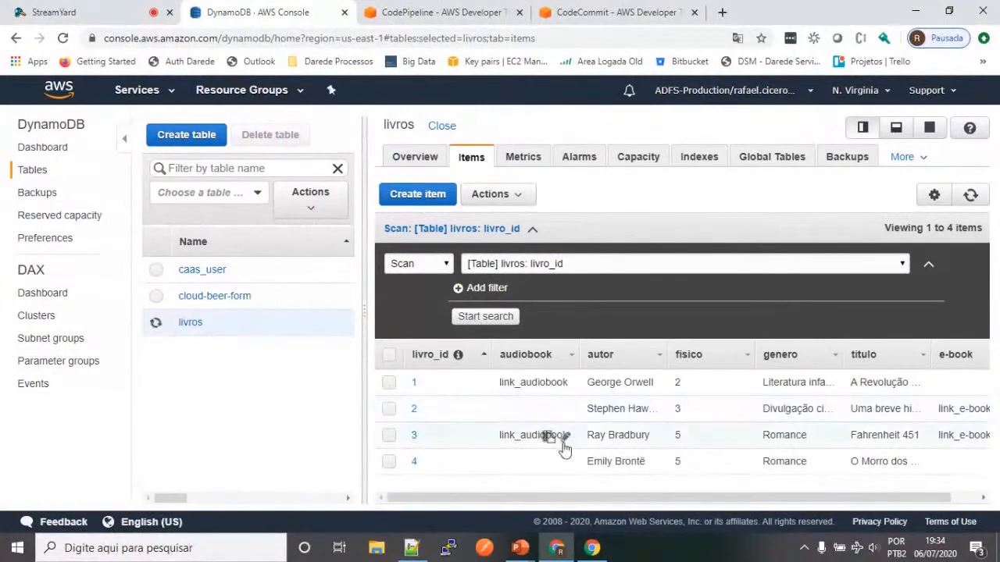
{"action": "left_click", "coordinate": [414, 412]}
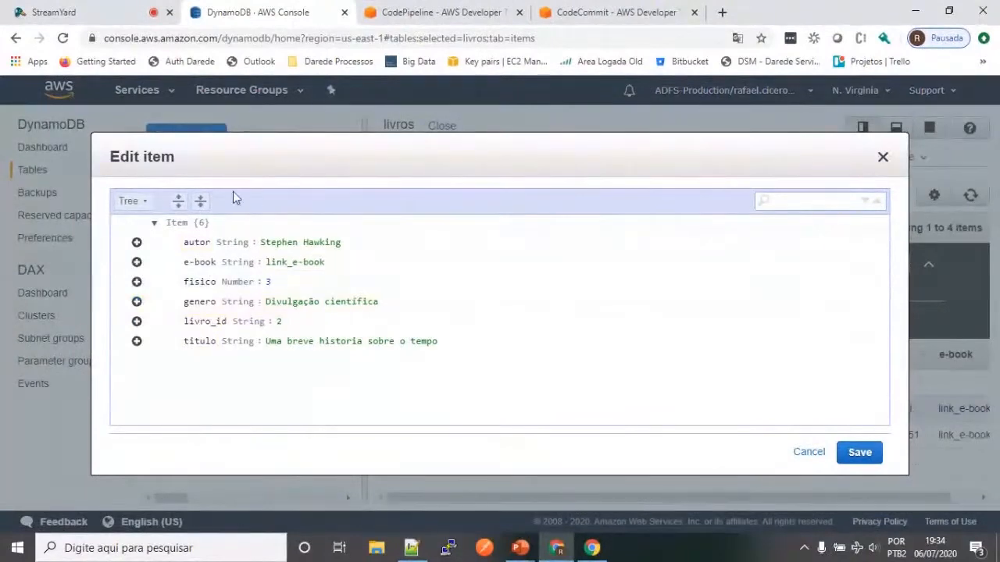
{"action": "key", "text": "Escape"}
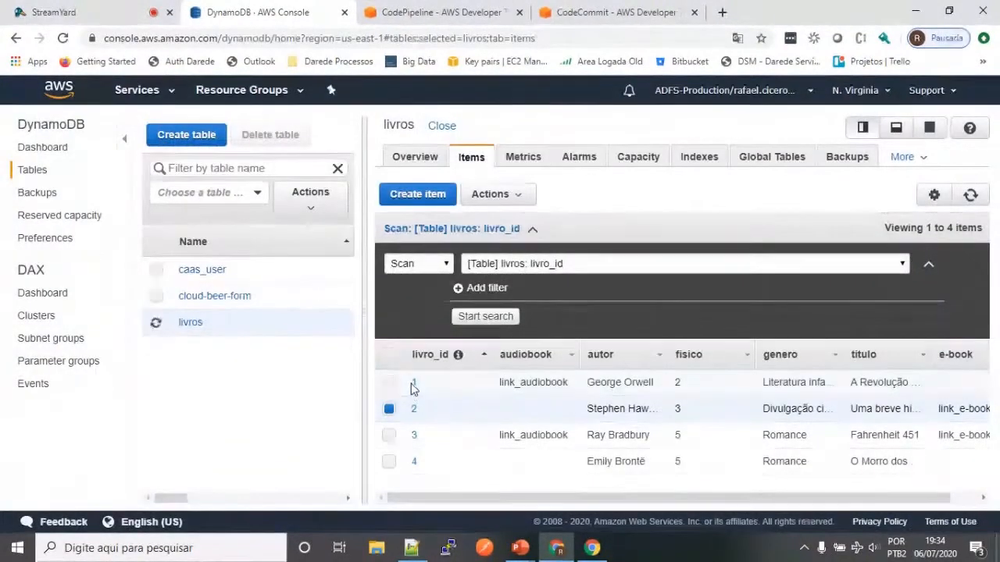
{"action": "left_click", "coordinate": [415, 384]}
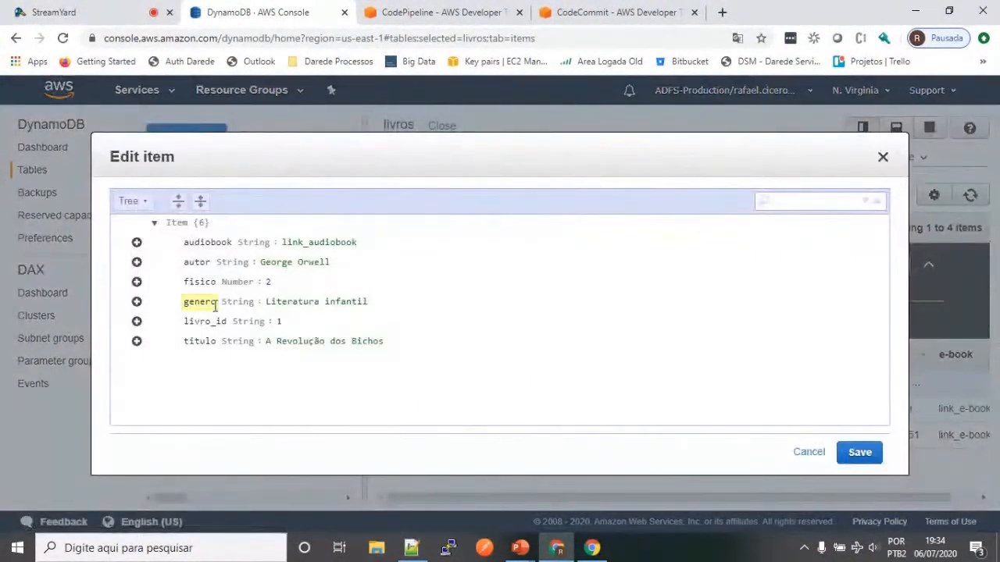
{"action": "key", "text": "Escape"}
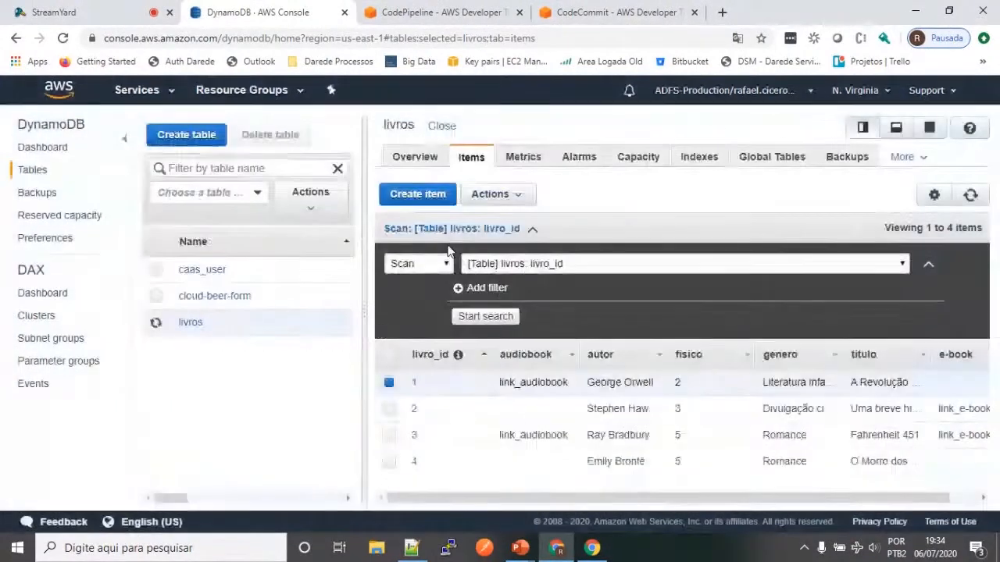
Step: Copy the record with livro_id "5" from Notepad++ and save it in the DynamoDB console as a new livros item in Text mode
{"action": "key", "text": "alt+Tab"}
{"action": "scroll", "coordinate": [188, 269], "scroll_direction": "down", "scroll_amount": 5}
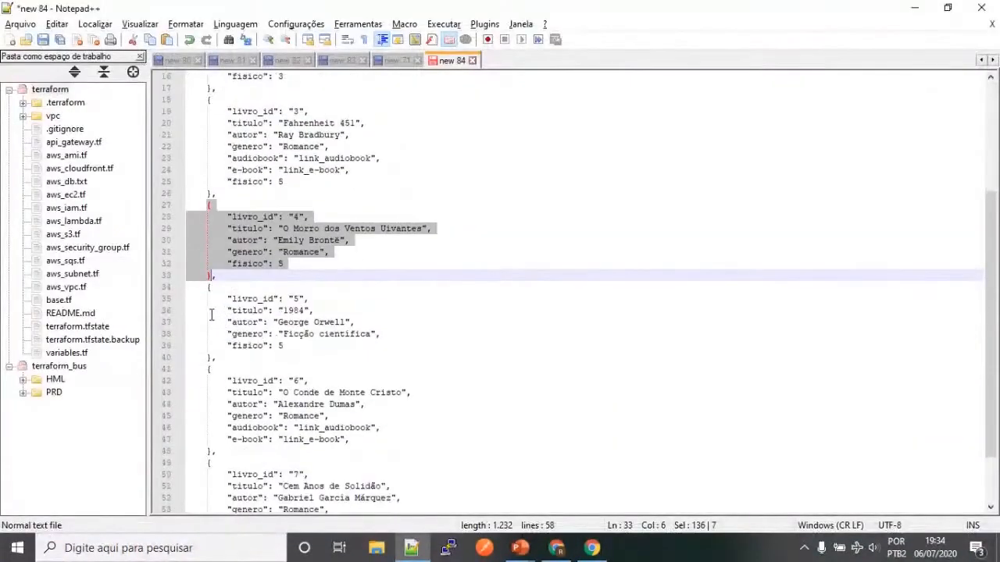
{"action": "left_click", "coordinate": [209, 291]}
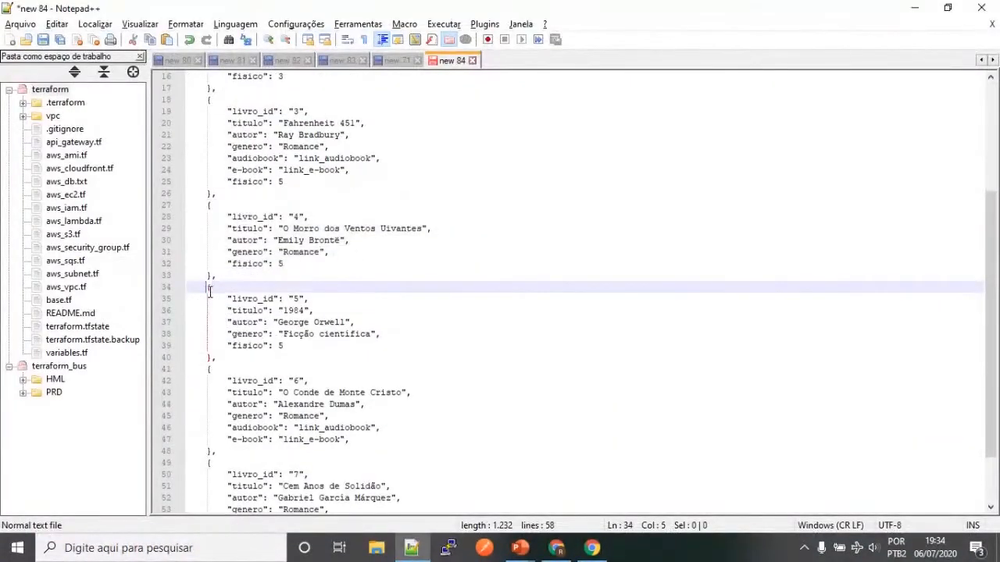
{"action": "left_click", "coordinate": [211, 356], "text": "shift"}
{"action": "key", "text": "alt+Tab"}
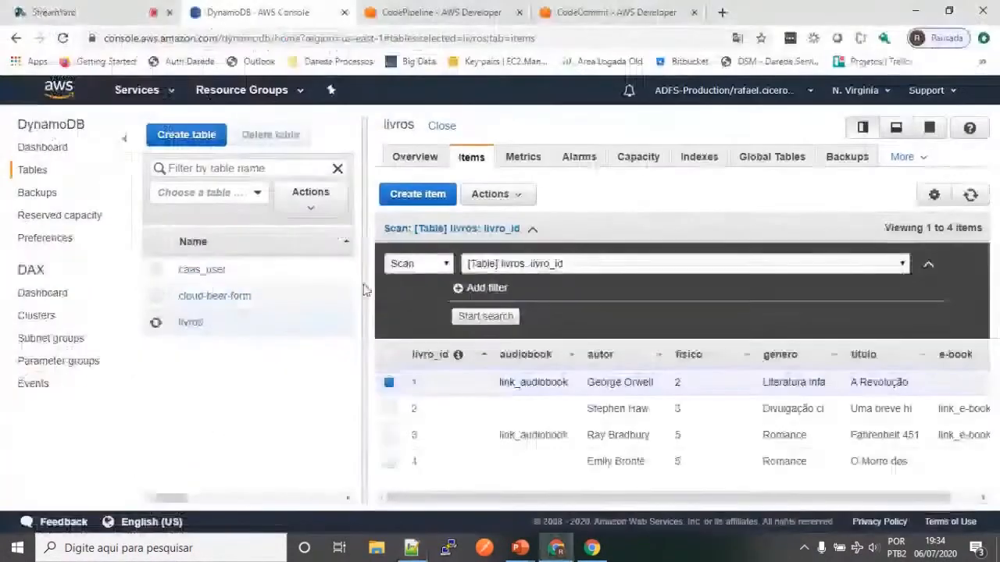
{"action": "left_click", "coordinate": [428, 194]}
{"action": "left_click", "coordinate": [141, 201]}
{"action": "left_click", "coordinate": [146, 222]}
{"action": "key", "text": "ctrl+a"}
{"action": "type", "text": "{     \"livro_id\": \"5\",     \"titulo\": \"1984\",     \"autor\": \"George Orwell\",     \"genero\": \"Ficção científica\",     \"fisico\": 5 }"}
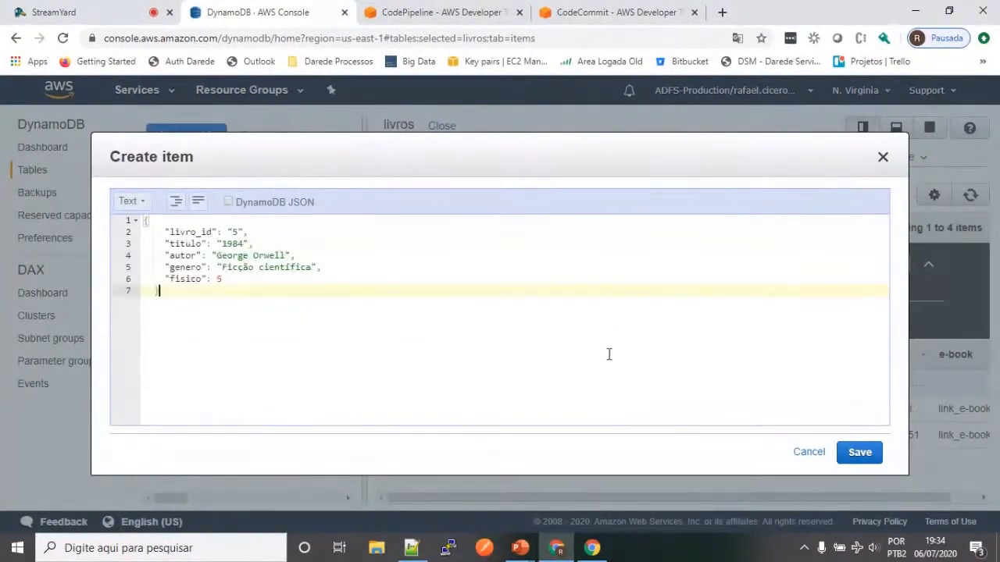
{"action": "left_click", "coordinate": [858, 453]}
Step: Copy the Notepad++ record with livro_id "6" into a new livros item in the console, remove the comma after "link_e-book" and save it
{"action": "key", "text": "alt+Tab"}
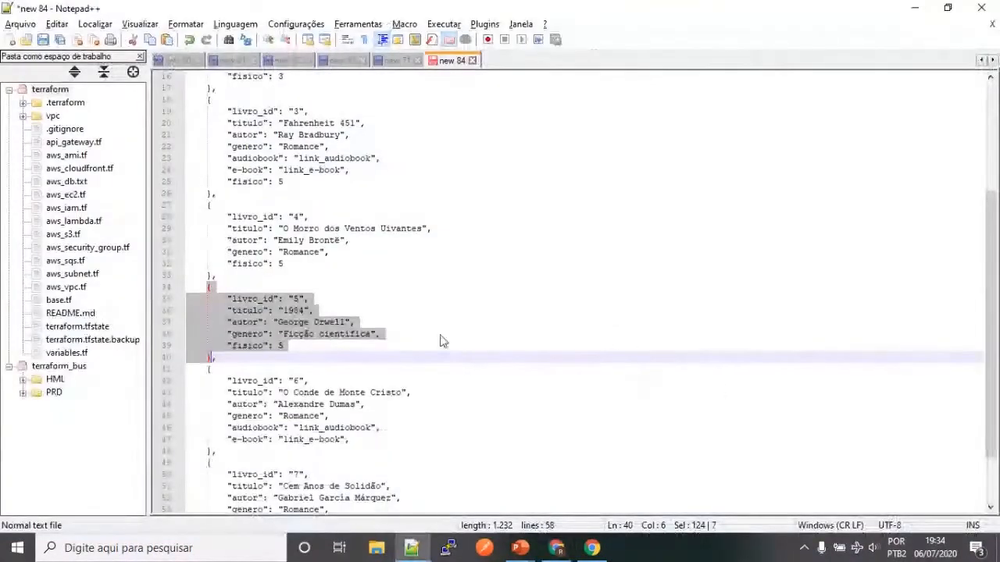
{"action": "scroll", "coordinate": [441, 342], "scroll_direction": "down", "scroll_amount": 2}
{"action": "left_click_drag", "start_coordinate": [209, 300], "coordinate": [210, 381]}
{"action": "key", "text": "ctrl+c"}
{"action": "key", "text": "alt+Tab"}
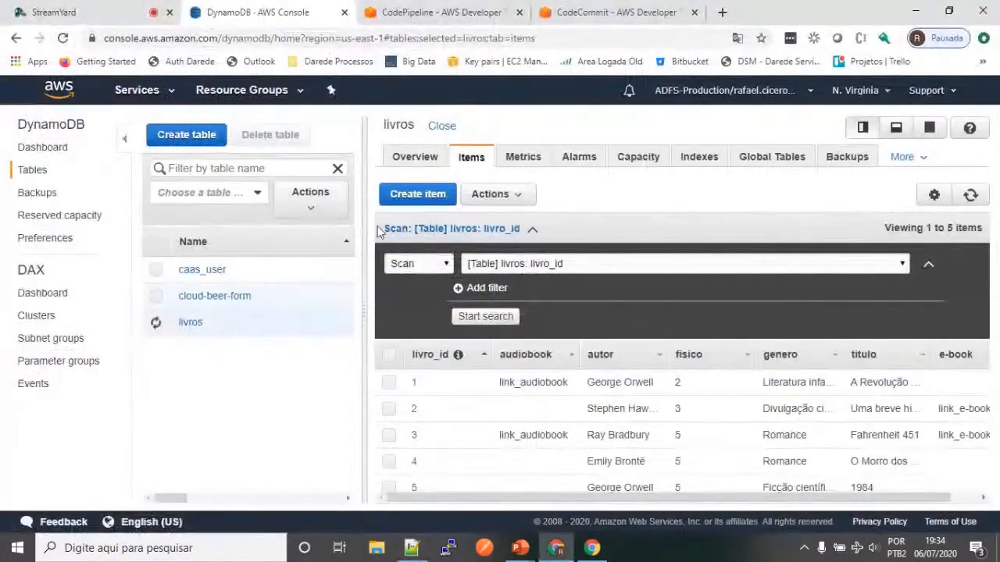
{"action": "left_click", "coordinate": [403, 206]}
{"action": "left_click", "coordinate": [133, 201]}
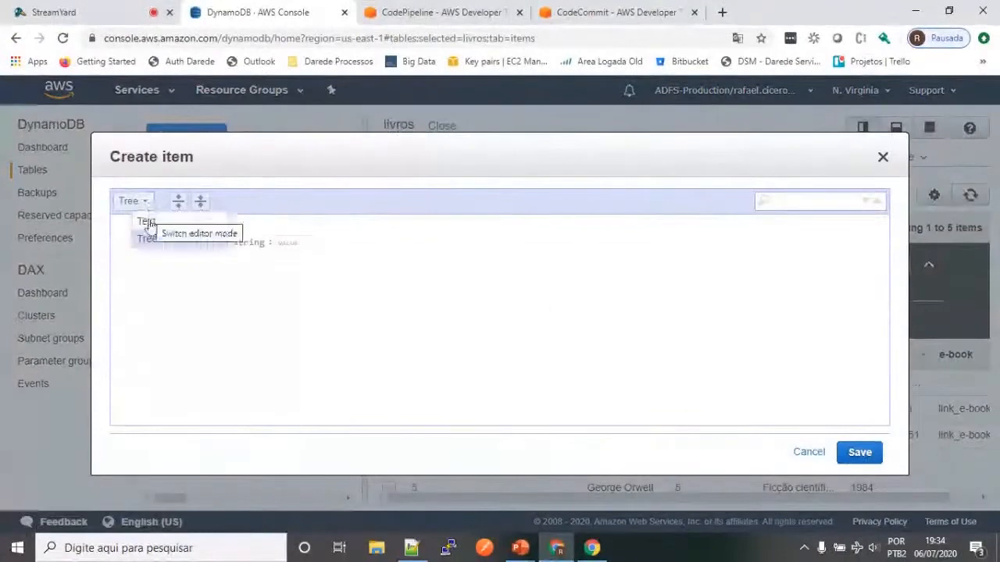
{"action": "left_click", "coordinate": [141, 216]}
{"action": "key", "text": "ctrl+v"}
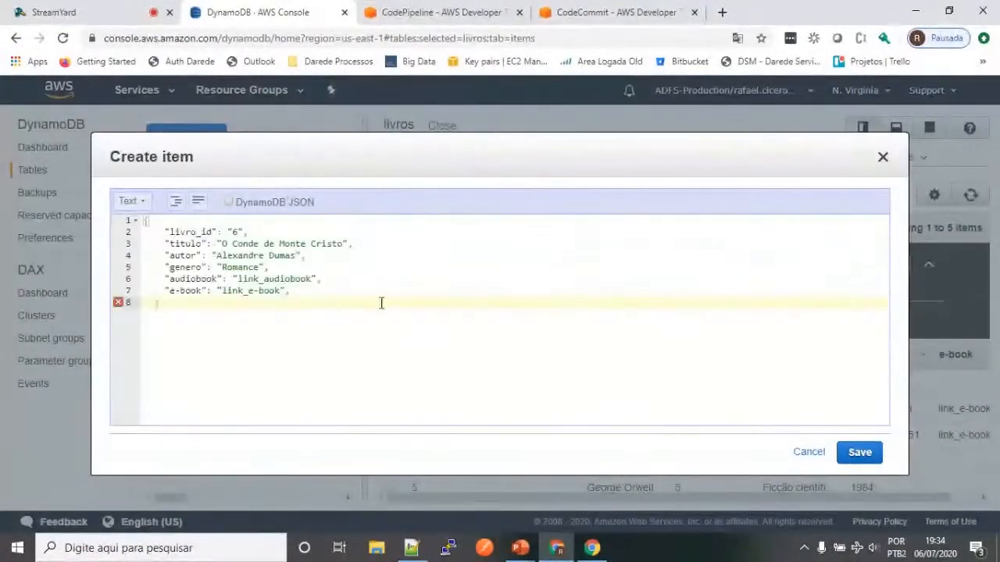
{"action": "left_click", "coordinate": [296, 292]}
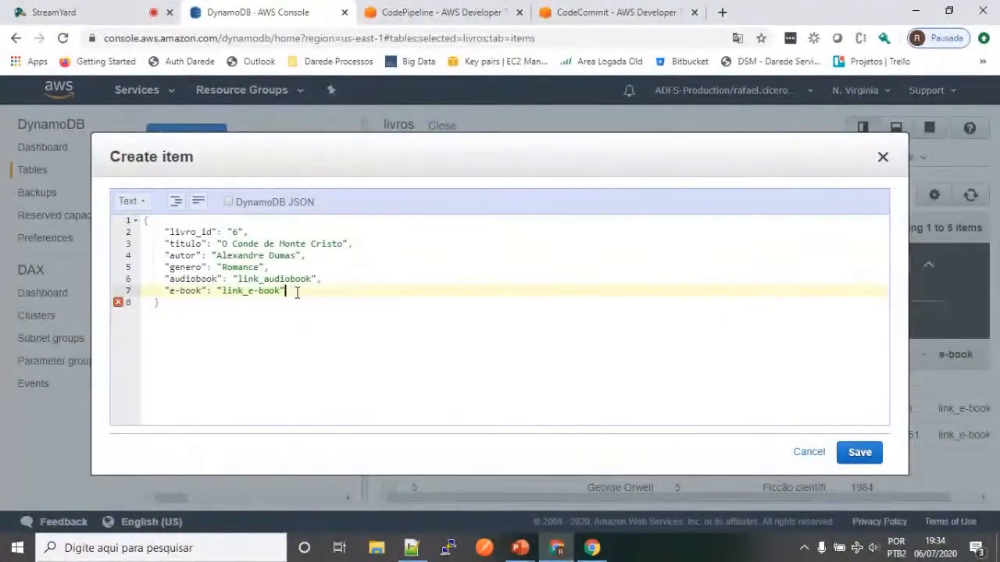
{"action": "left_click", "coordinate": [859, 452]}
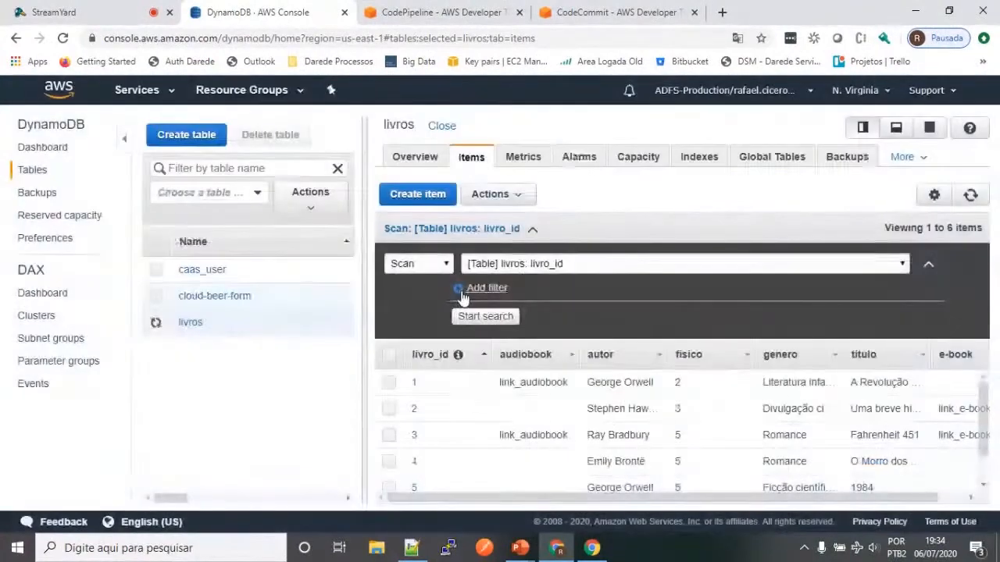
Step: Copy the record with livro_id "7" from Notepad++ and save it in the DynamoDB console as a new livros item in Text mode
{"action": "key", "text": "alt+Tab"}
{"action": "left_click_drag", "start_coordinate": [208, 393], "coordinate": [224, 486]}
{"action": "key", "text": "ctrl+c"}
{"action": "key", "text": "alt+Tab"}
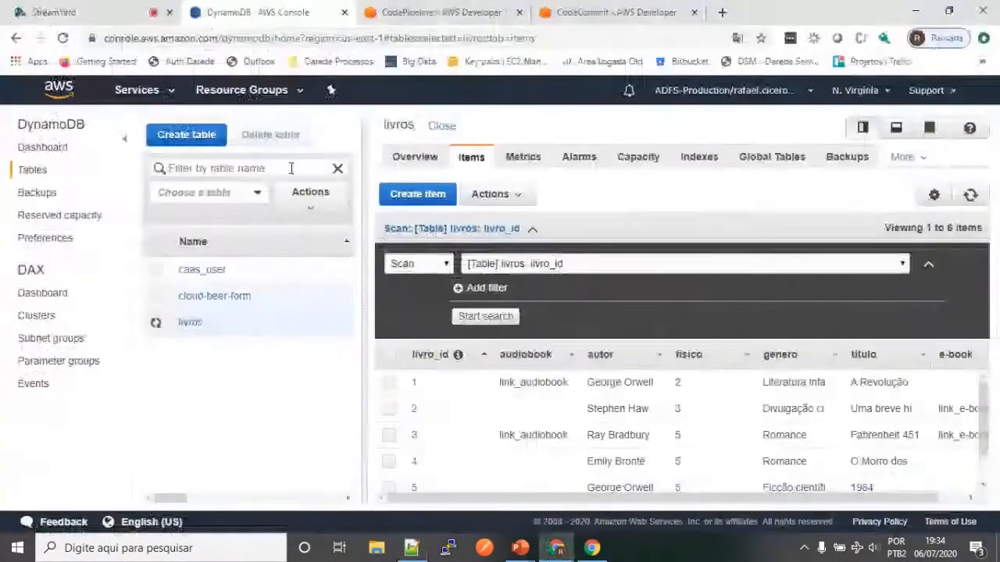
{"action": "left_click", "coordinate": [416, 195]}
{"action": "left_click", "coordinate": [131, 202]}
{"action": "left_click", "coordinate": [145, 237]}
{"action": "left_click", "coordinate": [183, 232]}
{"action": "key", "text": "ctrl+a"}
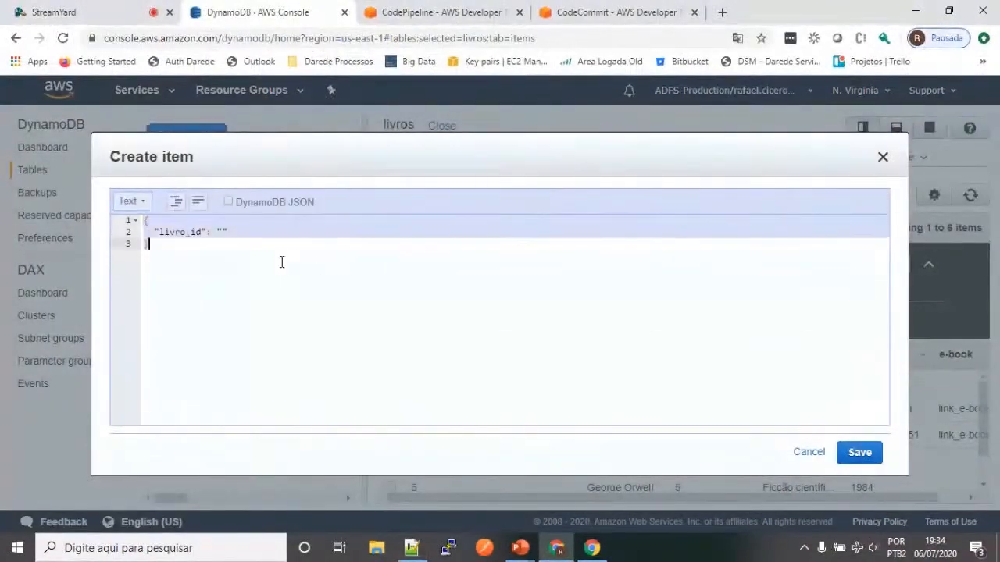
{"action": "key", "text": "ctrl+v"}
{"action": "left_click", "coordinate": [859, 455]}
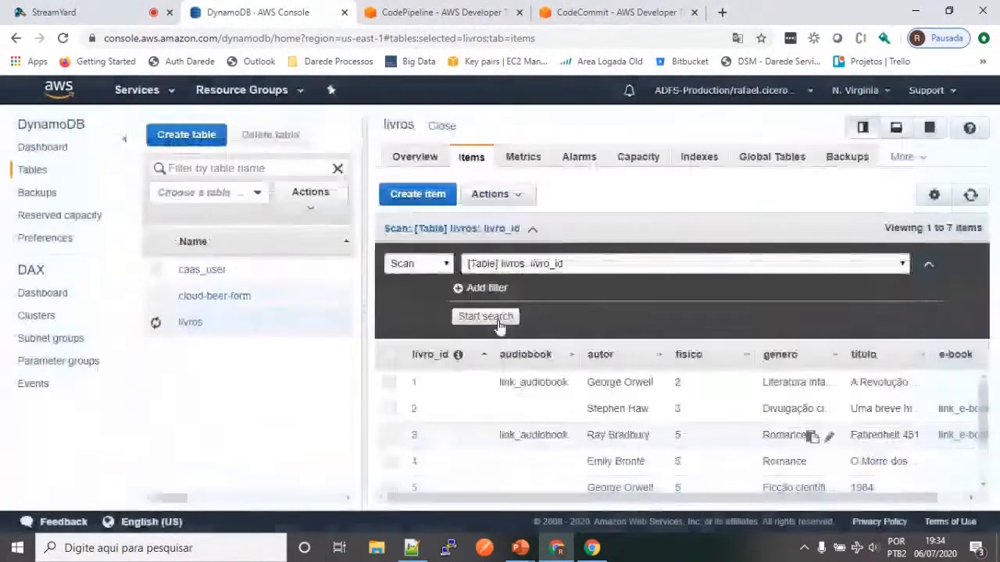
Step: Review the saved livros items and check the name and status of the table's global secondary index
{"action": "scroll", "coordinate": [781, 376], "scroll_direction": "down", "scroll_amount": 2}
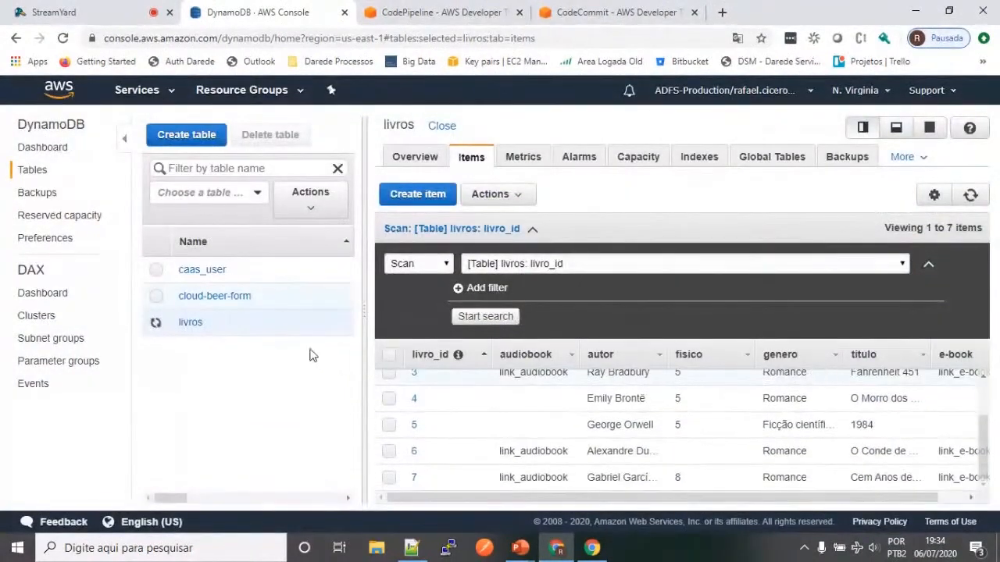
{"action": "left_click", "coordinate": [700, 158]}
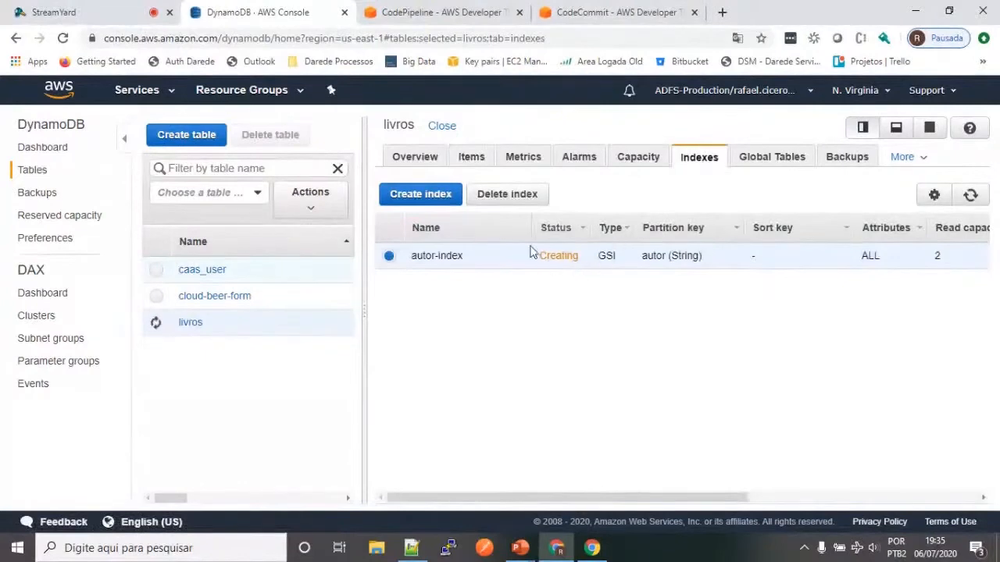
{"action": "left_click_drag", "start_coordinate": [469, 263], "coordinate": [408, 261]}
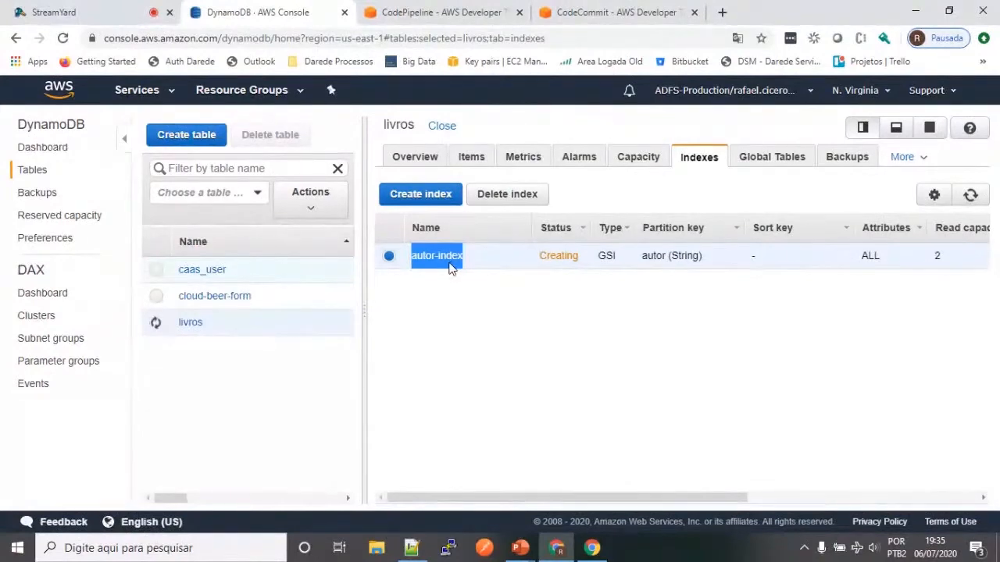
Step: Switch to the PowerPoint slide show and advance from the Global secondary index slide to "Capacidade de Leitura e Escrita"
{"action": "key", "text": "alt+Tab"}
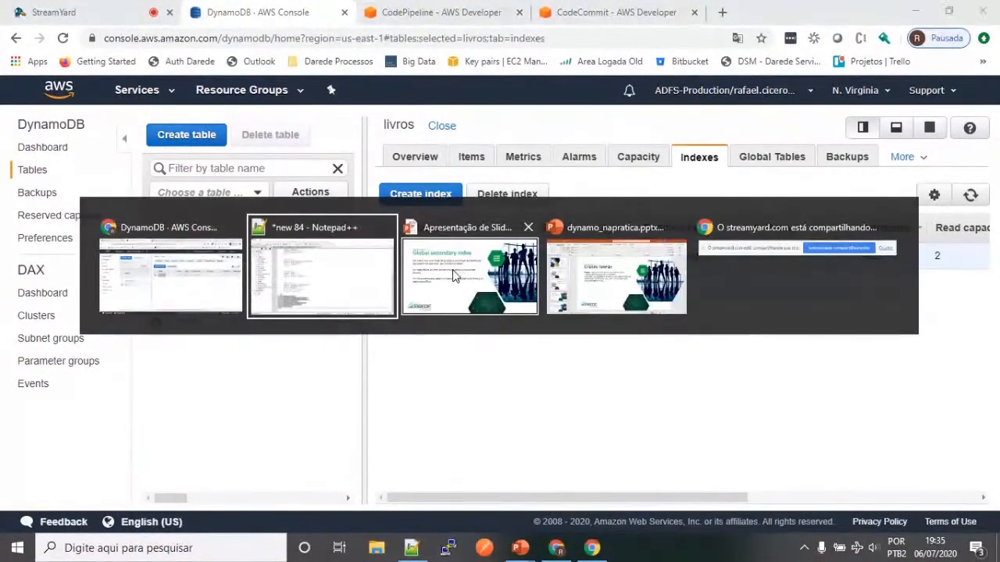
{"action": "left_click", "coordinate": [453, 275]}
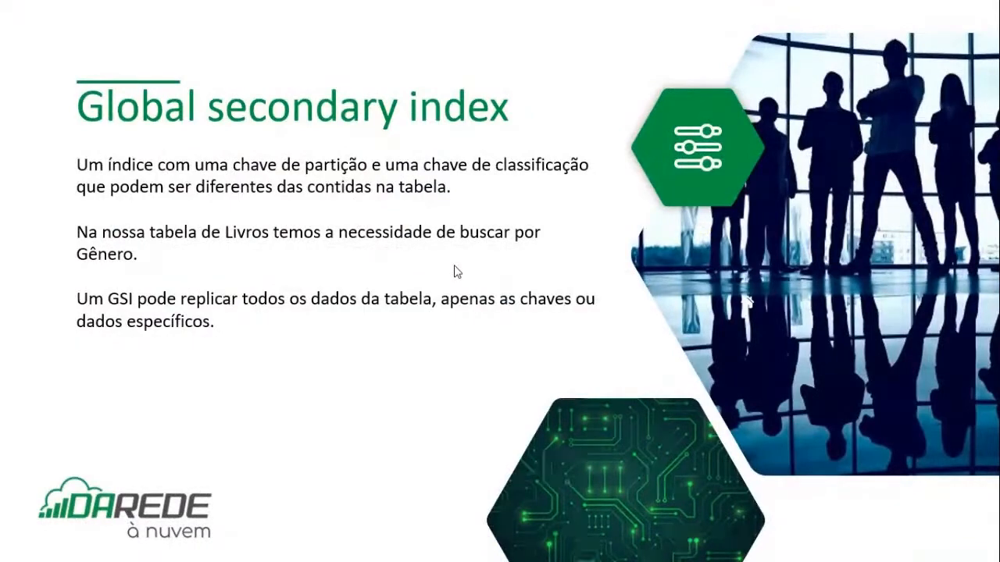
{"action": "left_click", "coordinate": [457, 271]}
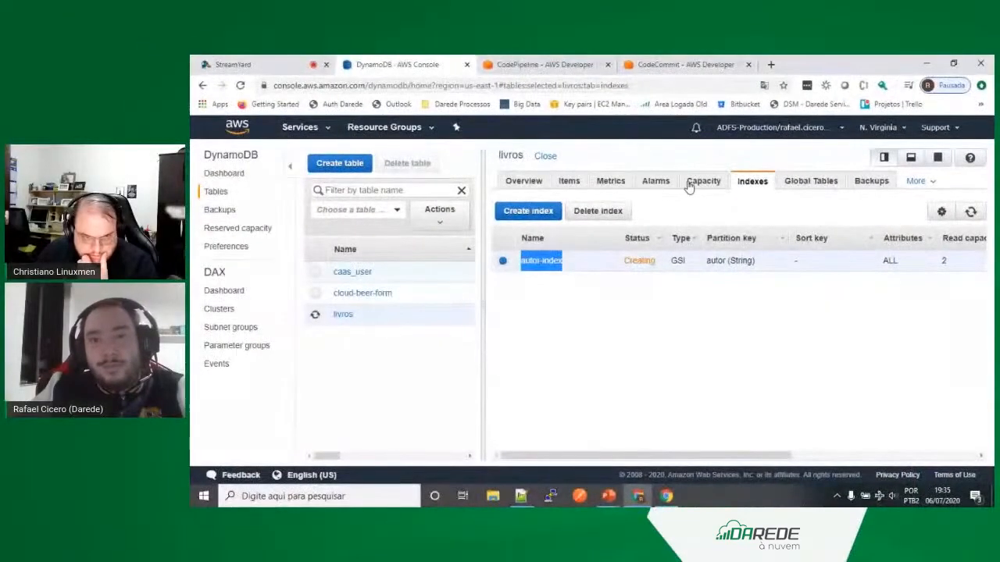
Step: Return to the DynamoDB console and open the livros table's capacity settings
{"action": "left_click", "coordinate": [691, 184]}
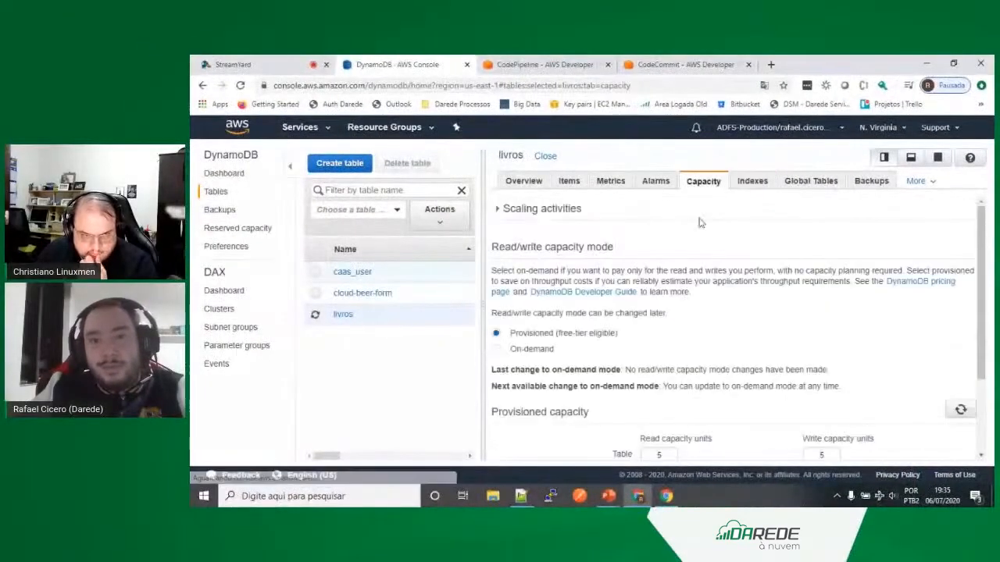
Step: Examine the livros table's Provisioned capacity mode, its free-tier note, and its provisioned read and write capacity fields
{"action": "double_click", "coordinate": [531, 333]}
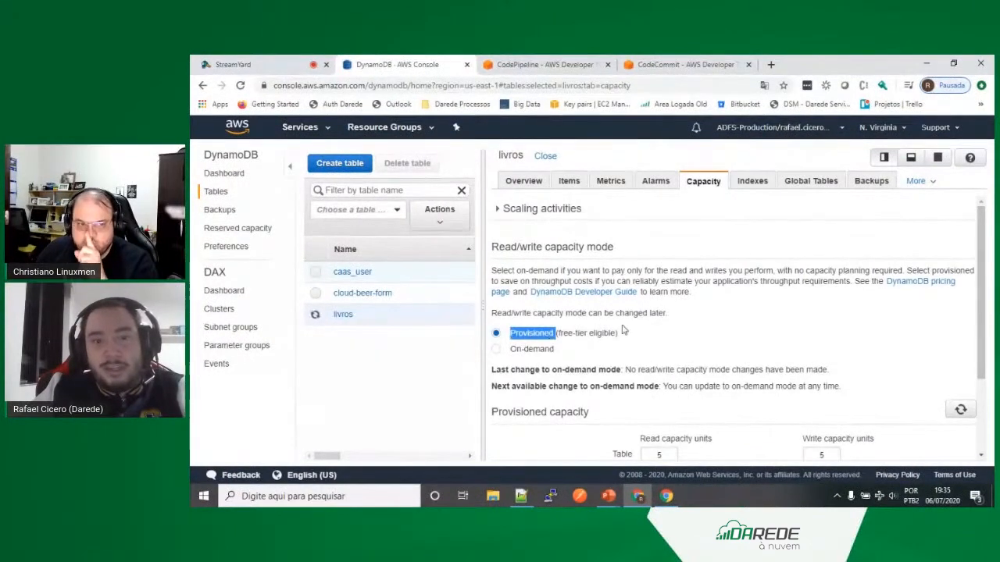
{"action": "scroll", "coordinate": [649, 290], "scroll_direction": "down", "scroll_amount": 2}
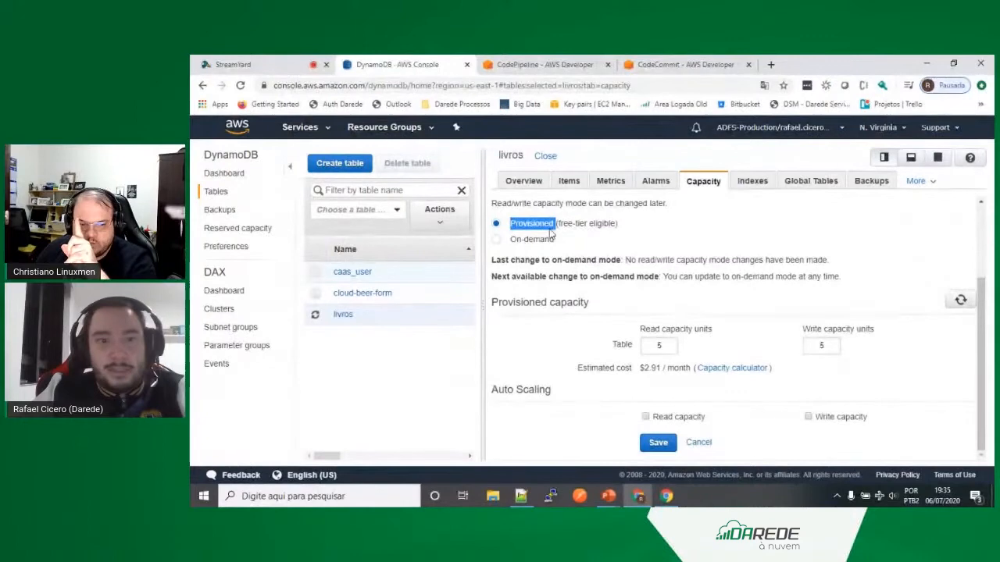
{"action": "left_click_drag", "start_coordinate": [621, 225], "coordinate": [558, 226]}
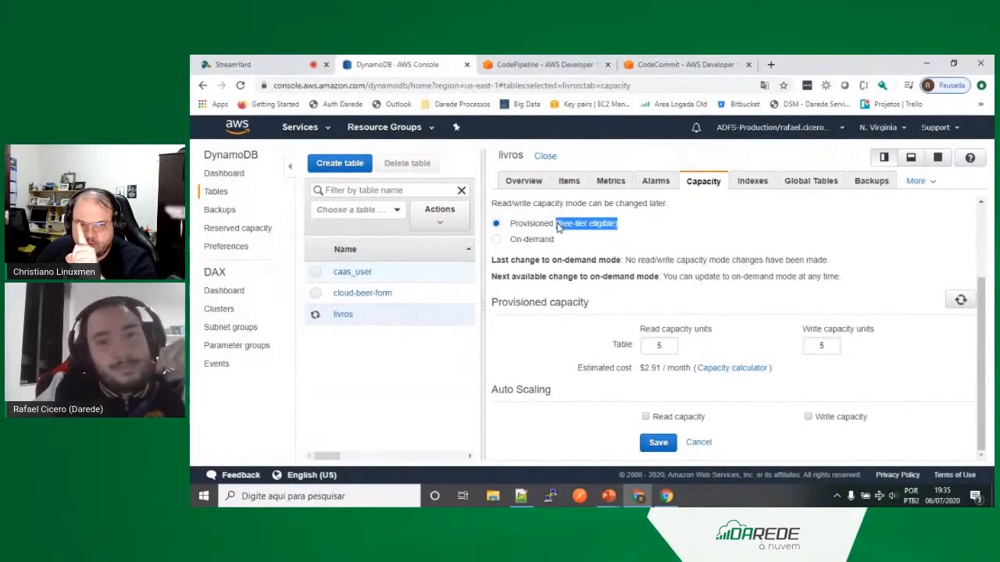
{"action": "left_click", "coordinate": [670, 346]}
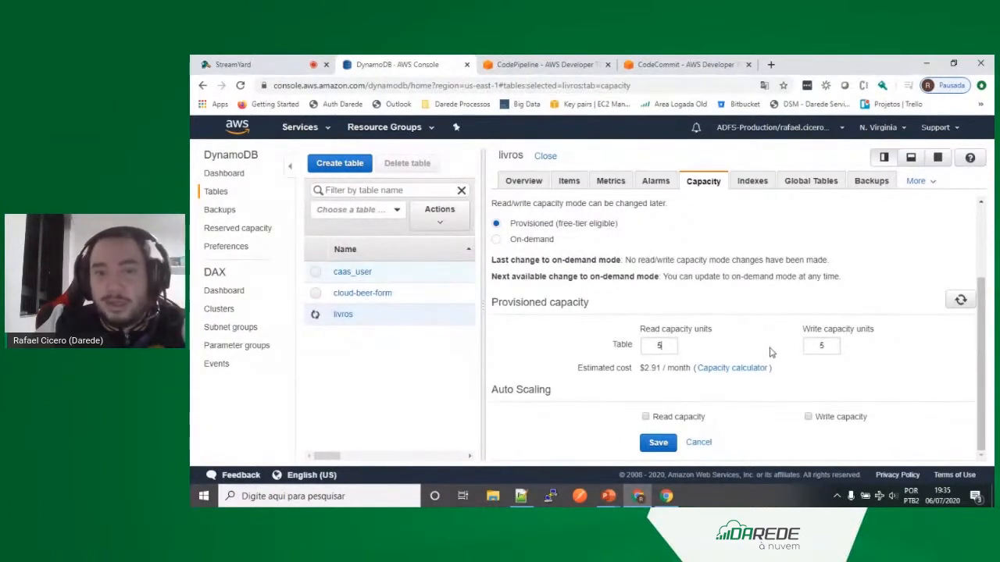
Step: Switch the livros table's read/write capacity mode to On-demand, dismiss the billing notice, and return it to Provisioned
{"action": "left_click", "coordinate": [495, 241]}
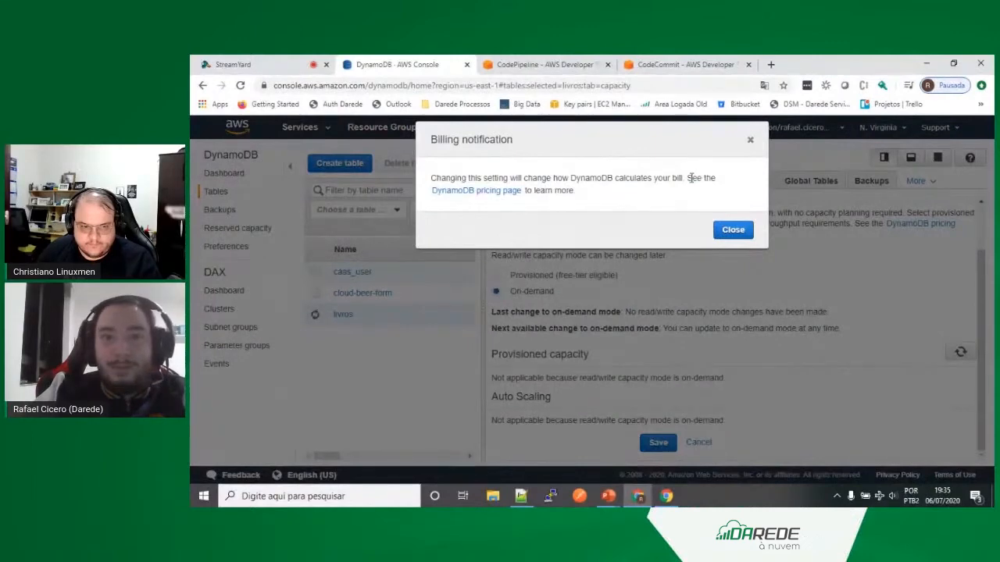
{"action": "left_click", "coordinate": [750, 139]}
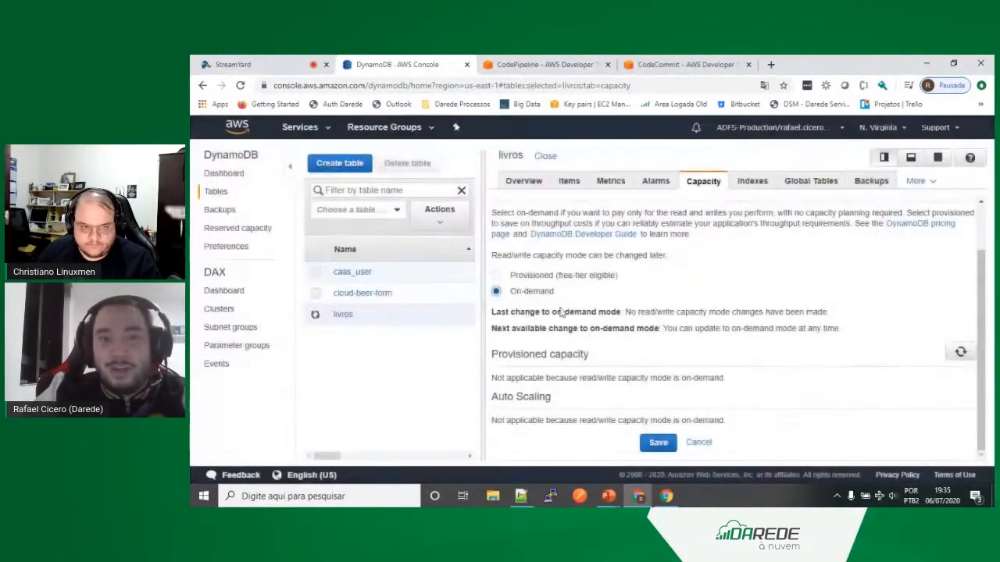
{"action": "left_click_drag", "start_coordinate": [511, 295], "coordinate": [565, 295]}
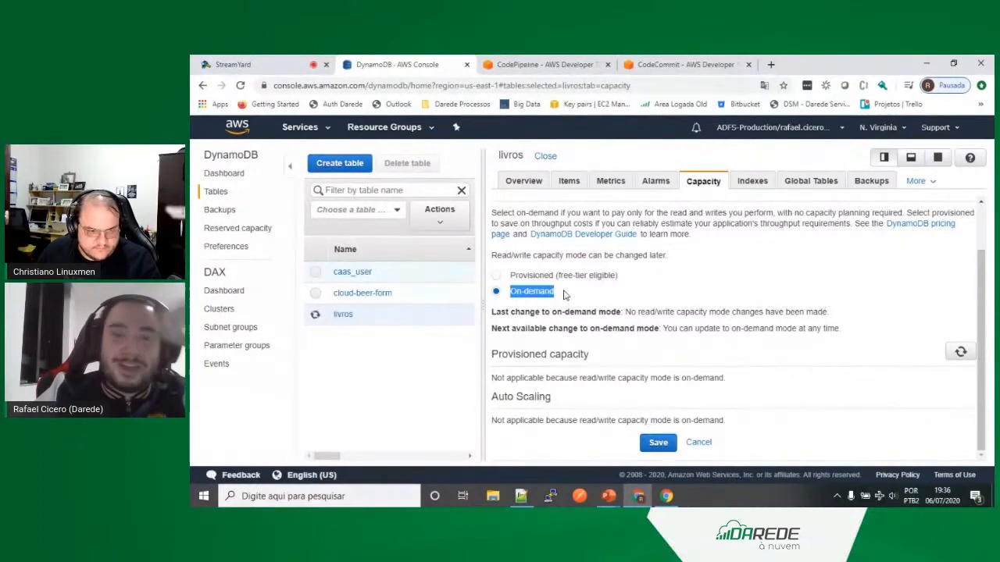
{"action": "left_click", "coordinate": [497, 276]}
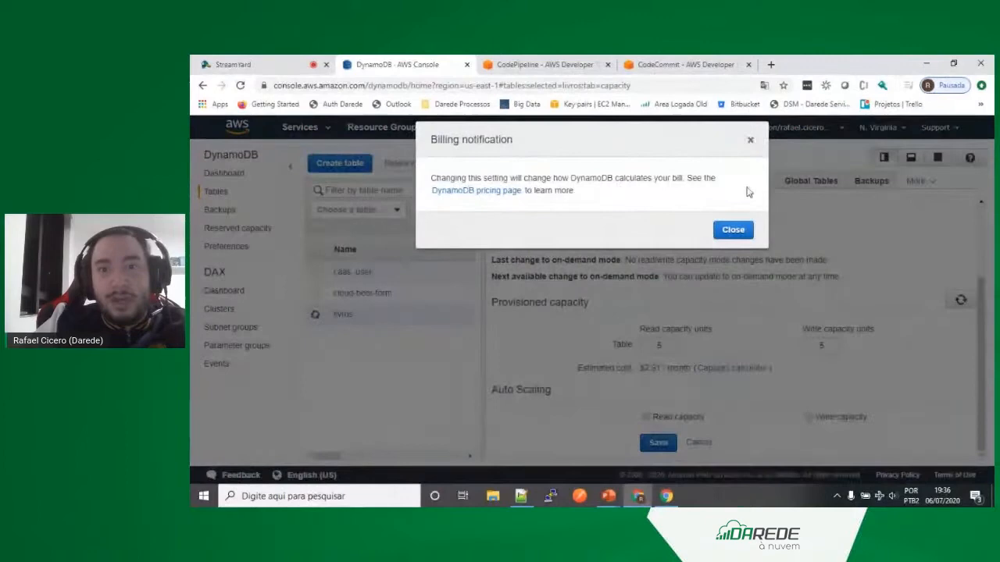
{"action": "left_click", "coordinate": [750, 140]}
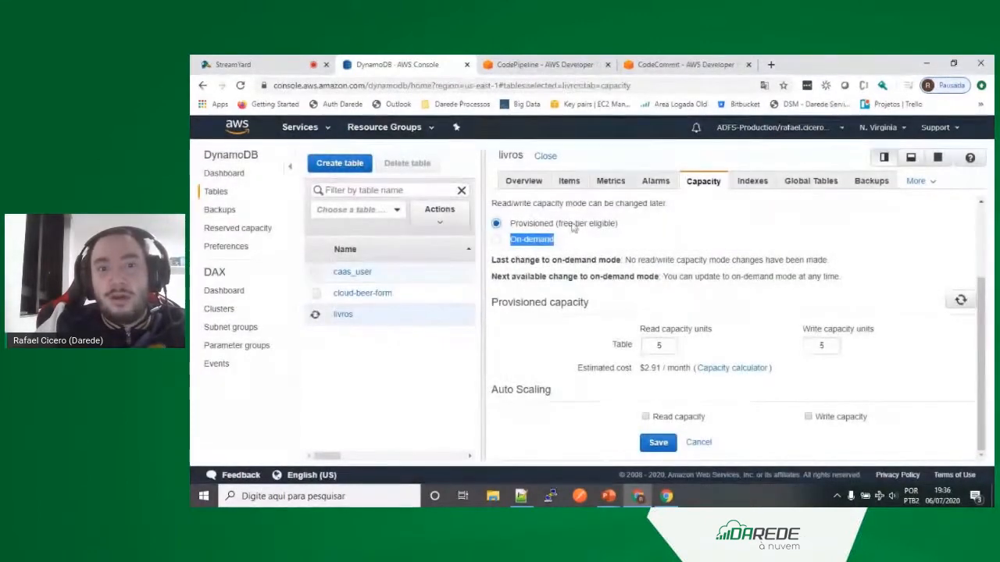
Step: Enable Auto Scaling for read capacity, examine its minimum and maximum provisioned capacity settings, and turn it off again
{"action": "left_click", "coordinate": [662, 345]}
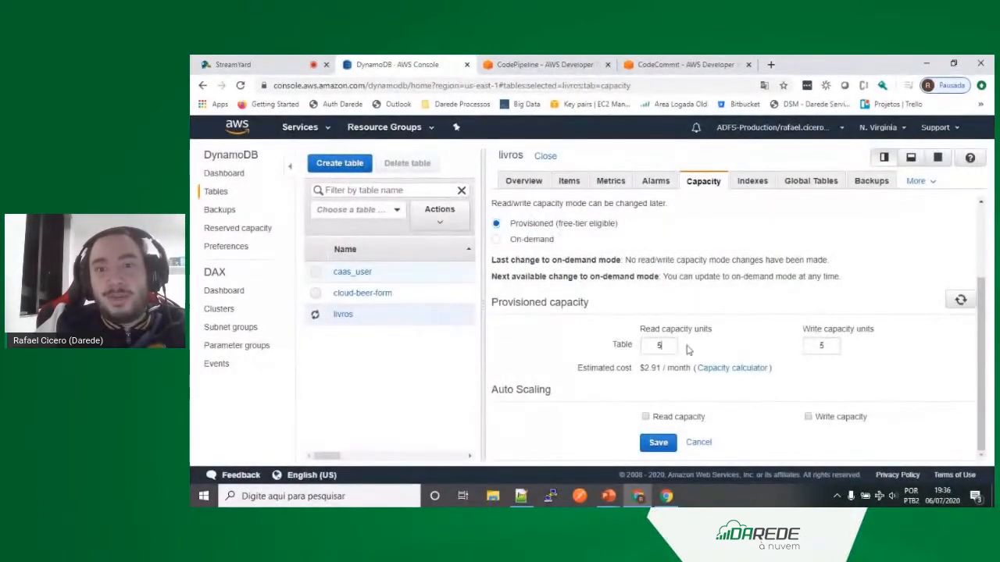
{"action": "left_click", "coordinate": [829, 346]}
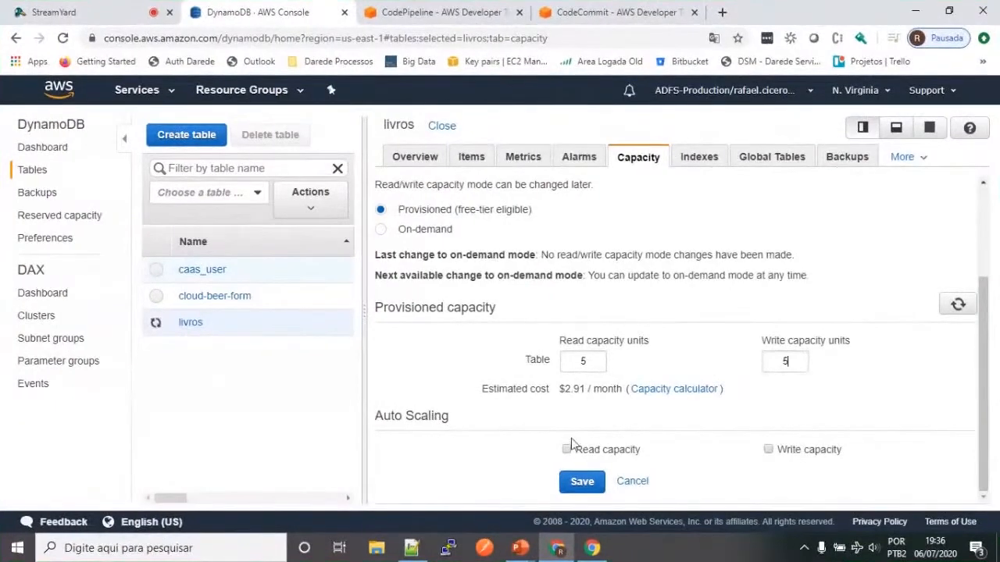
{"action": "left_click", "coordinate": [567, 450]}
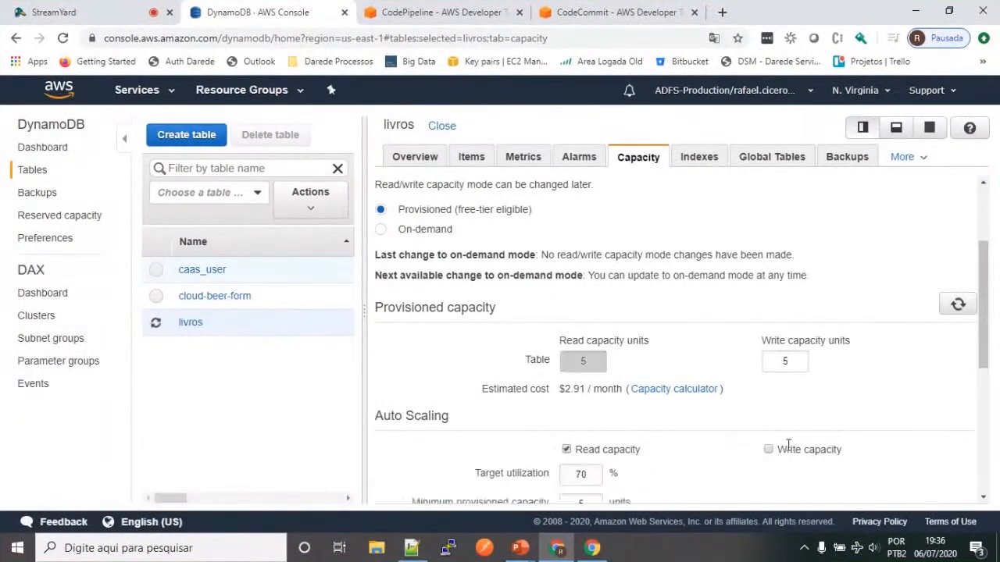
{"action": "scroll", "coordinate": [703, 410], "scroll_direction": "down", "scroll_amount": 1}
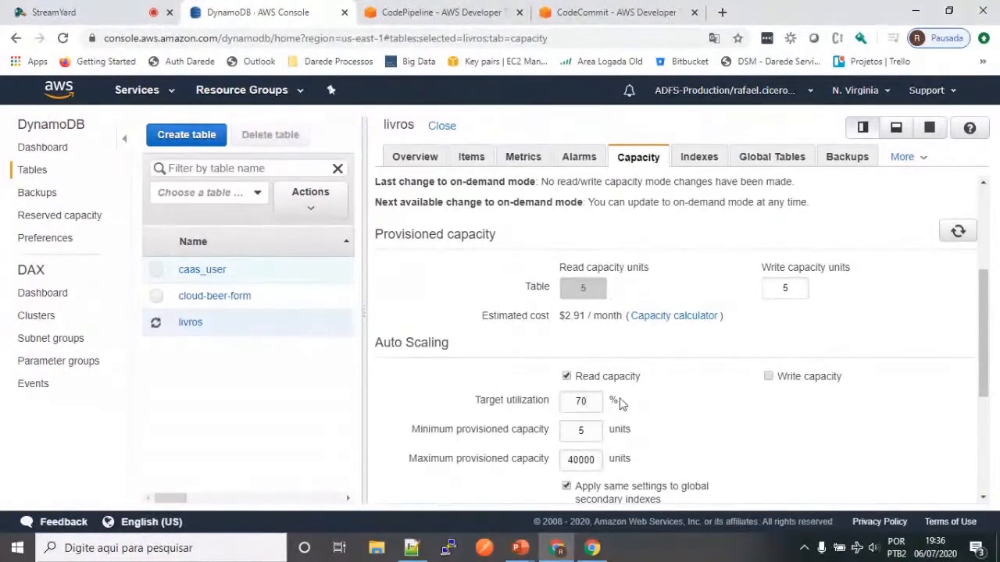
{"action": "scroll", "coordinate": [703, 420], "scroll_direction": "down", "scroll_amount": 2}
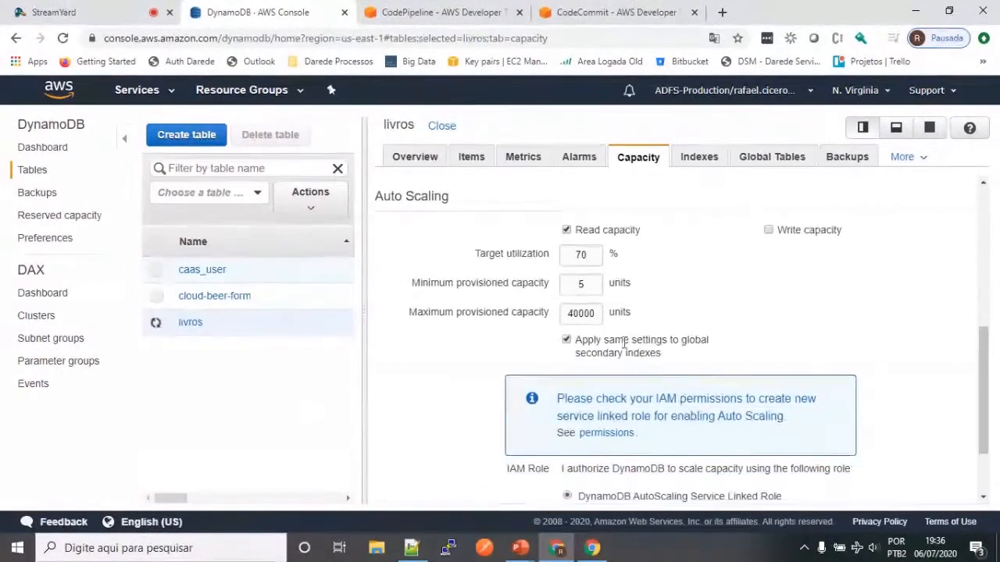
{"action": "double_click", "coordinate": [581, 312]}
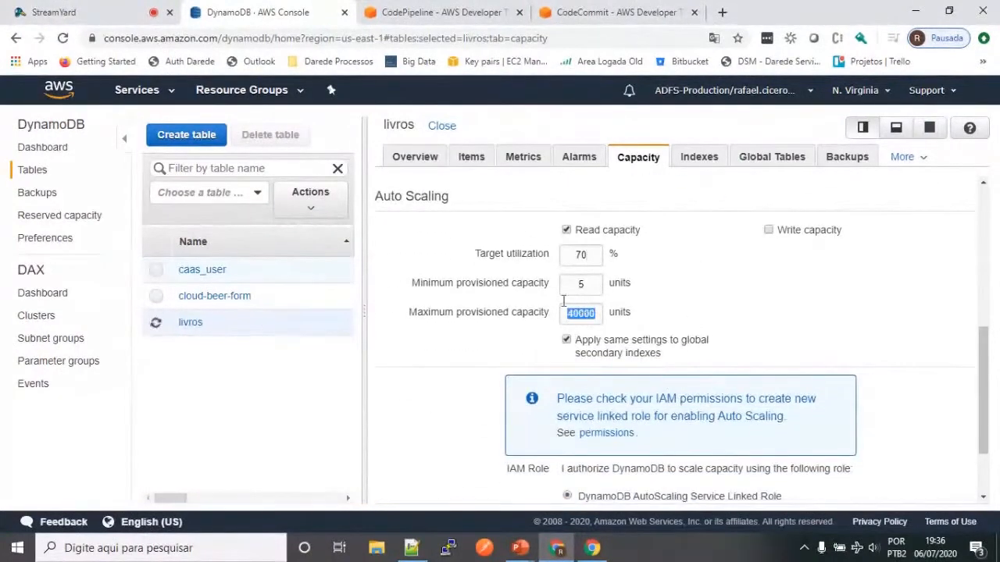
{"action": "left_click", "coordinate": [585, 285]}
{"action": "scroll", "coordinate": [616, 331], "scroll_direction": "up", "scroll_amount": 3}
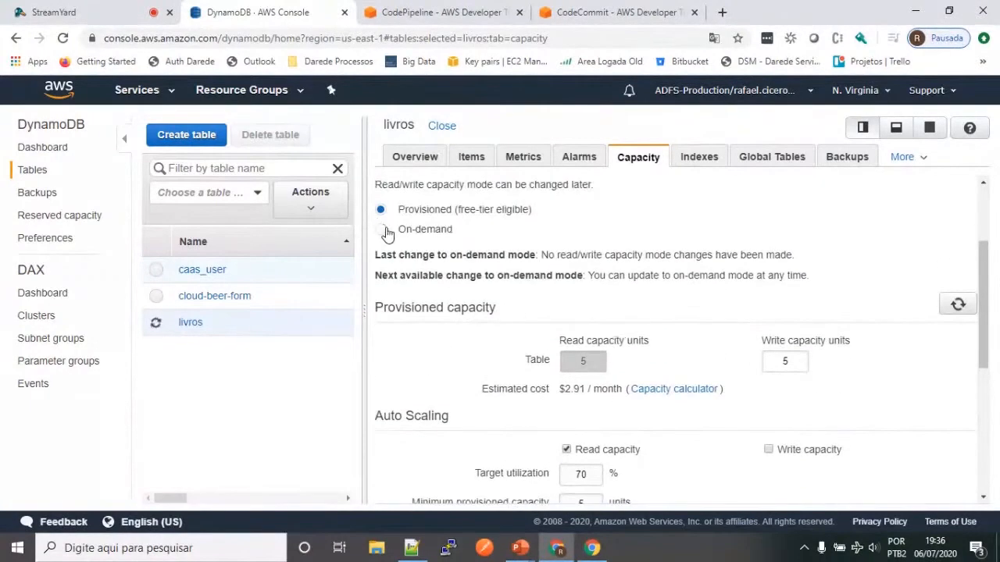
{"action": "left_click", "coordinate": [566, 450]}
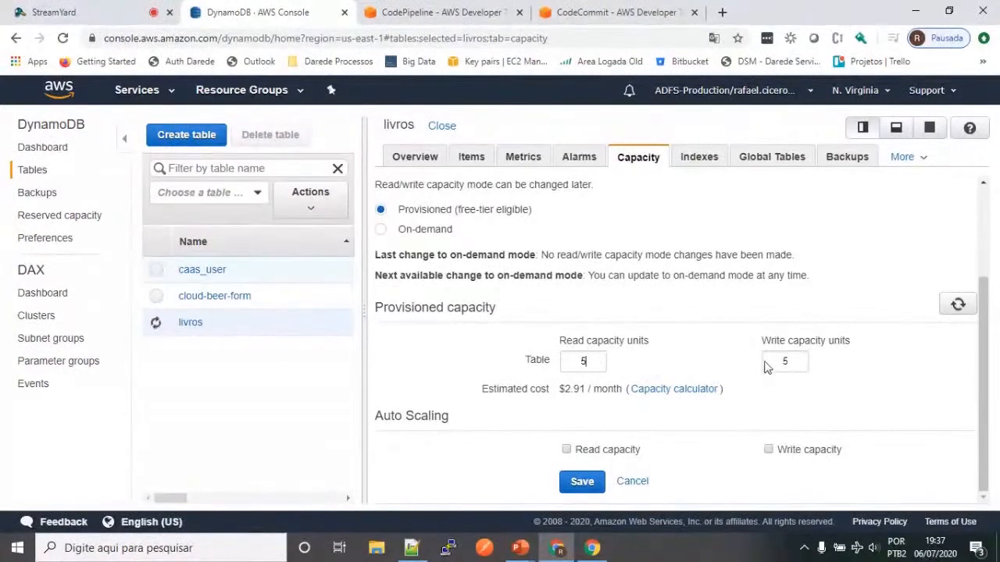
{"action": "left_click", "coordinate": [594, 363]}
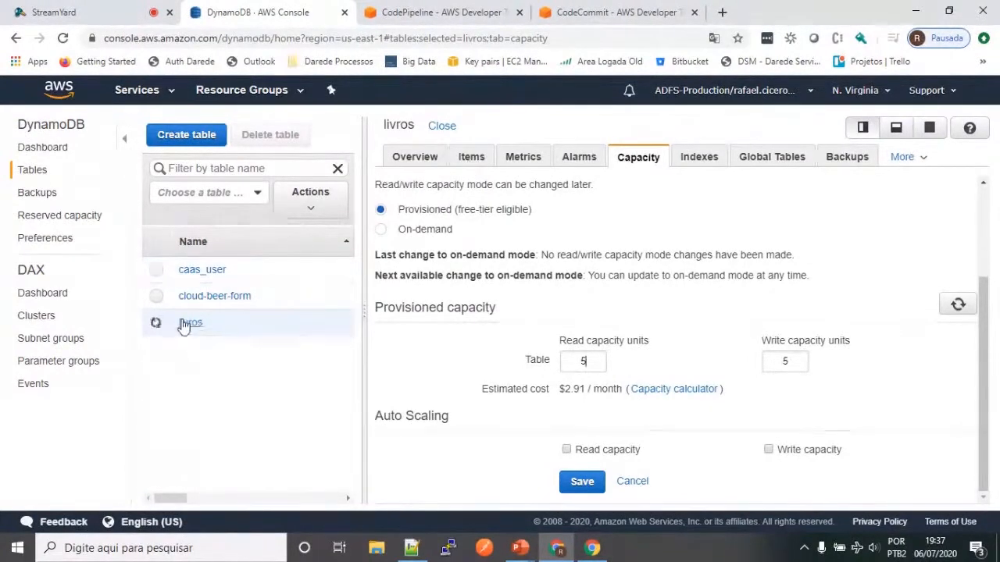
Step: Check the livros table's indexes and open the form for creating another index
{"action": "left_click", "coordinate": [705, 159]}
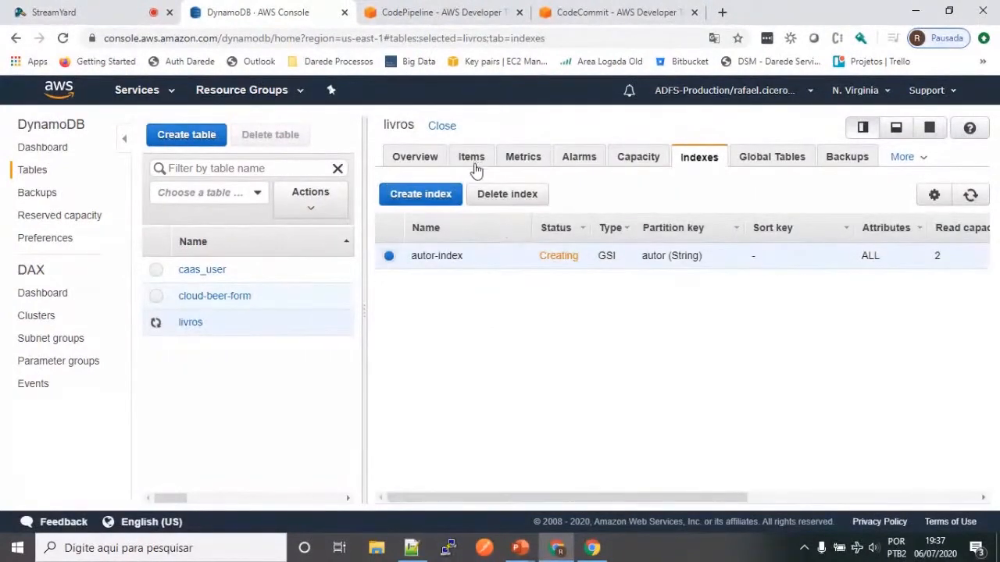
{"action": "left_click", "coordinate": [439, 201]}
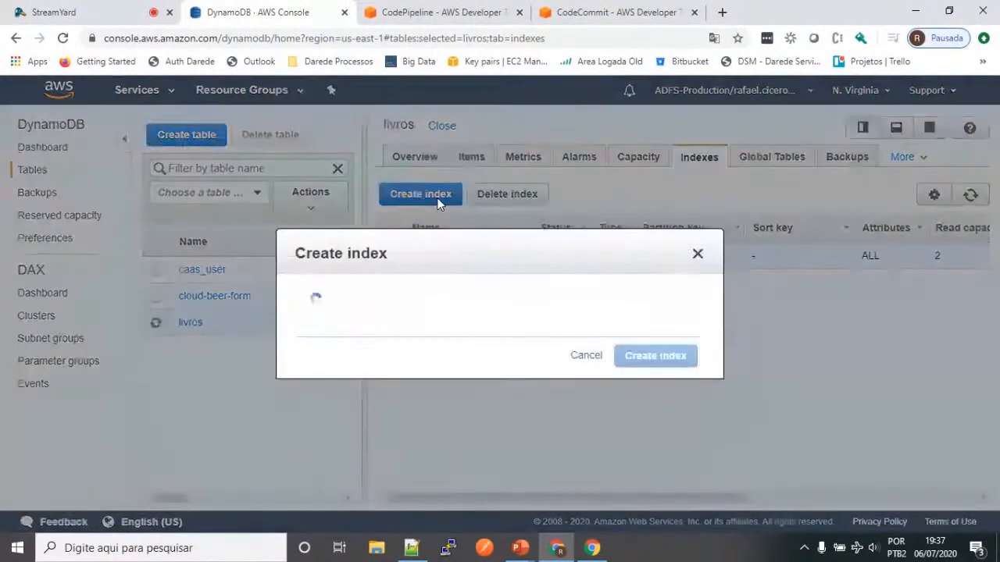
{"action": "left_click", "coordinate": [427, 329]}
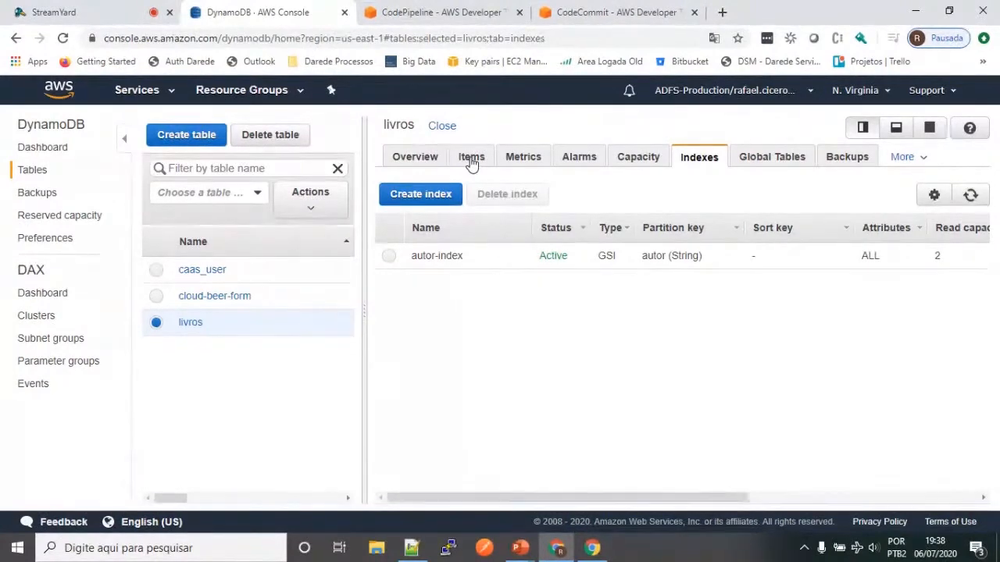
Step: Reload the livros items and run a Query on the table with livro_id equal to 5
{"action": "left_click", "coordinate": [470, 162]}
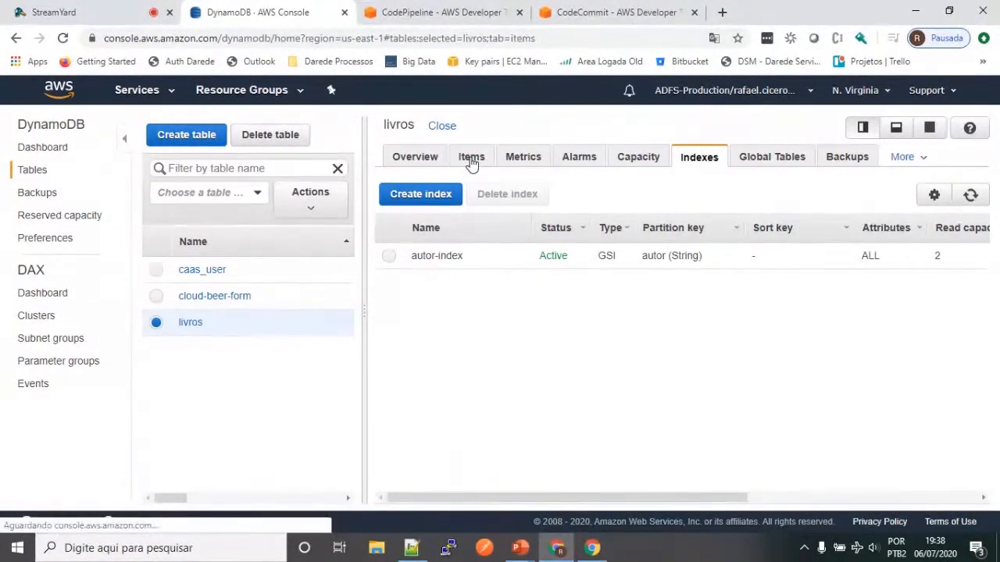
{"action": "key", "text": "F5"}
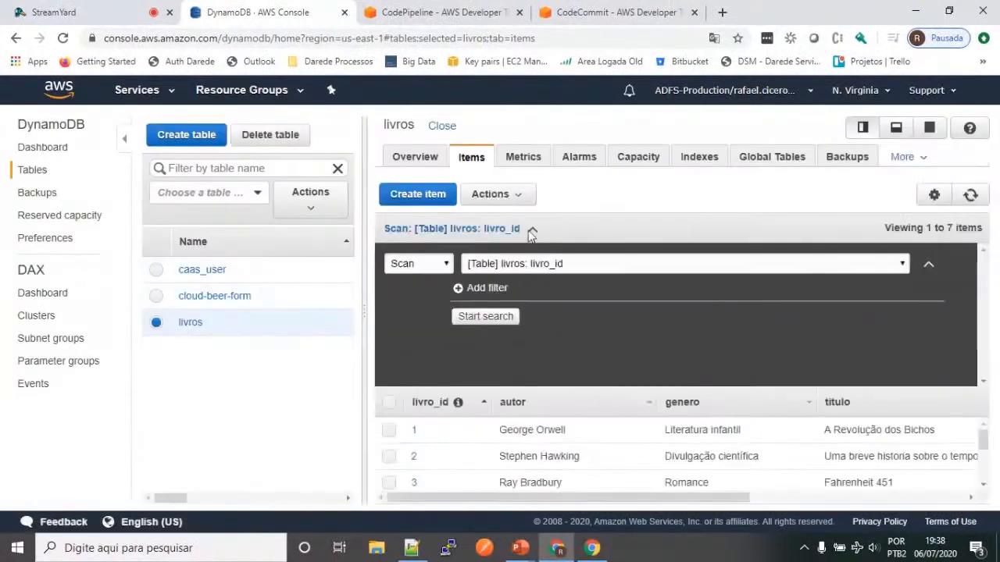
{"action": "left_click", "coordinate": [434, 267]}
{"action": "left_click", "coordinate": [437, 293]}
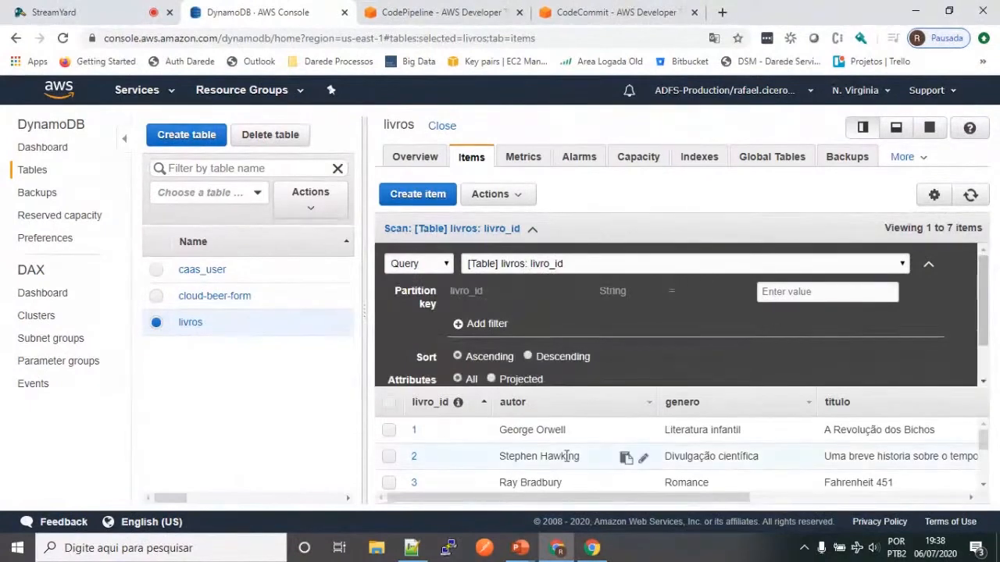
{"action": "left_click", "coordinate": [871, 290]}
{"action": "type", "text": "5"}
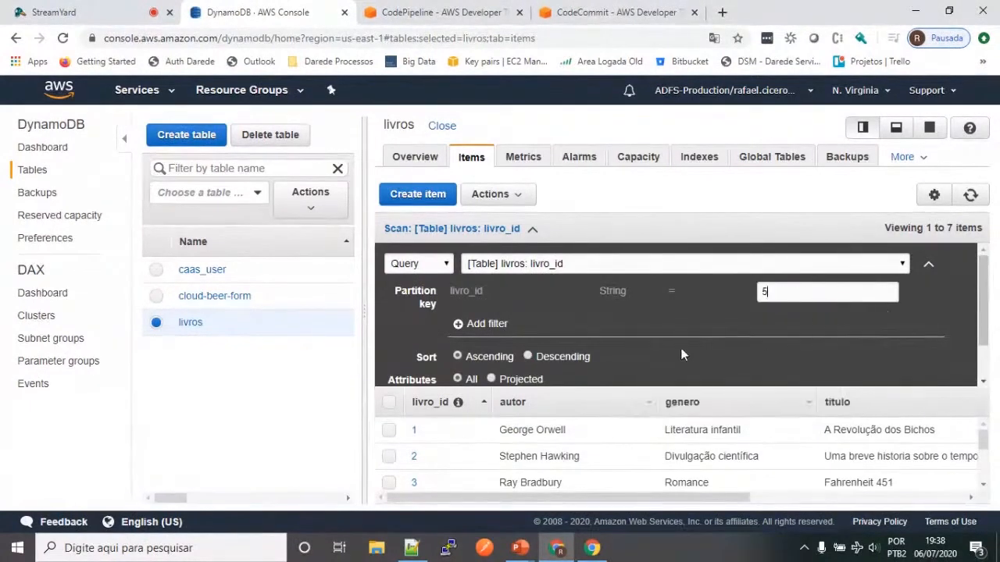
{"action": "scroll", "coordinate": [482, 351], "scroll_direction": "down", "scroll_amount": 1}
{"action": "left_click", "coordinate": [485, 363]}
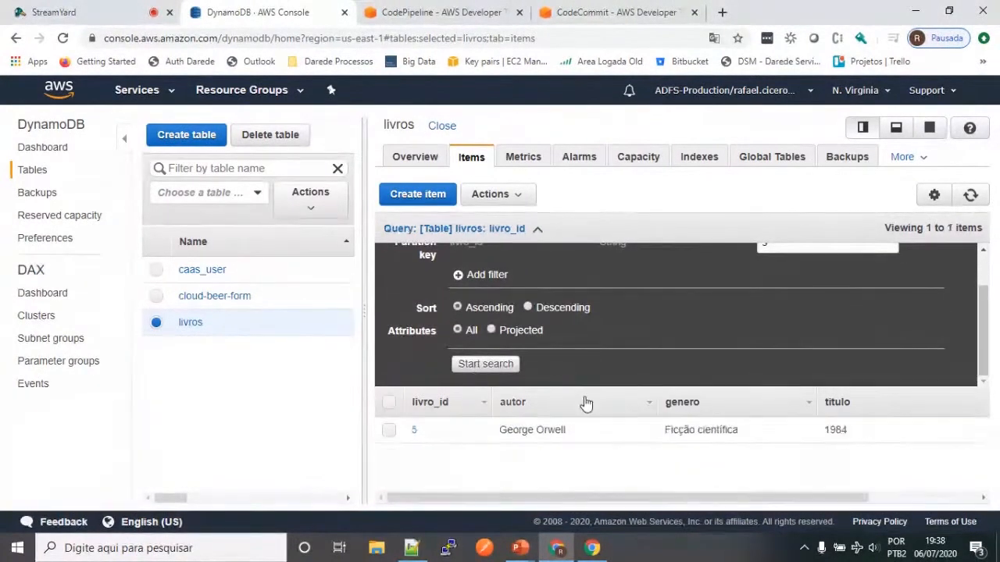
Step: Query the autor-index index with George Orwell, copied from the result row, as the autor partition key value
{"action": "left_click_drag", "start_coordinate": [569, 432], "coordinate": [504, 428]}
{"action": "scroll", "coordinate": [601, 324], "scroll_direction": "up", "scroll_amount": 1}
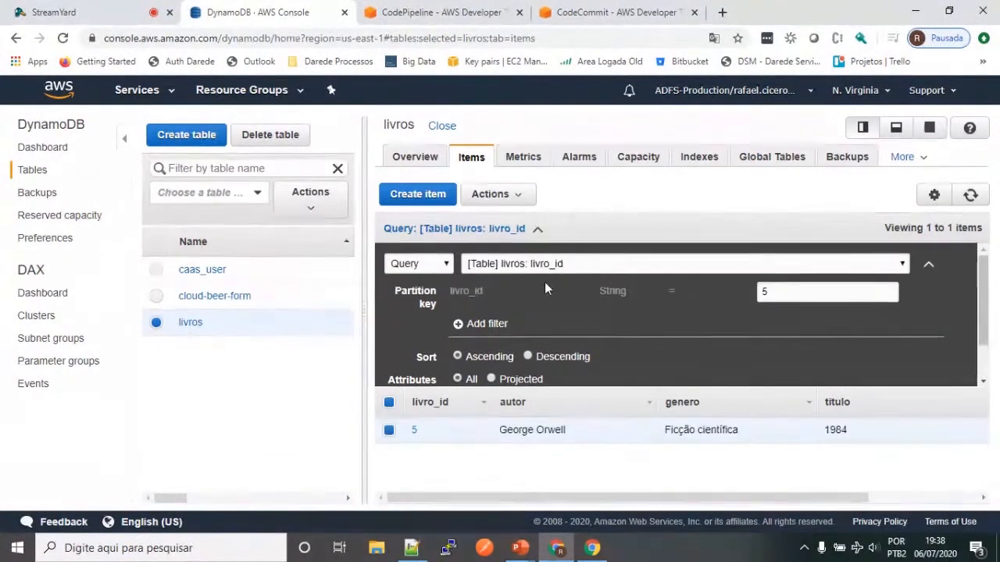
{"action": "left_click", "coordinate": [543, 264]}
{"action": "left_click", "coordinate": [532, 293]}
{"action": "left_click", "coordinate": [791, 294]}
{"action": "key", "text": "ctrl+v"}
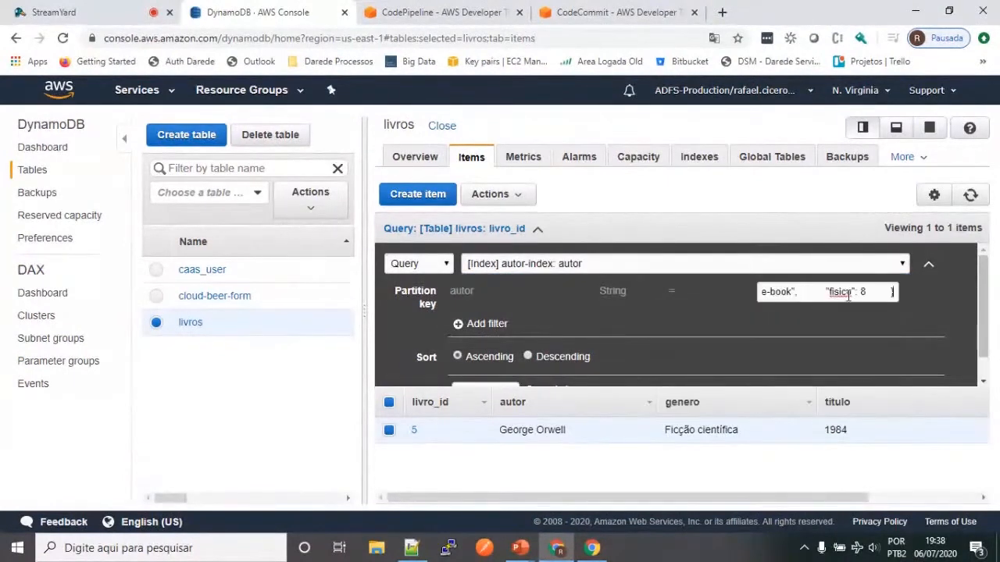
{"action": "left_click_drag", "start_coordinate": [571, 433], "coordinate": [503, 432]}
{"action": "key", "text": "ctrl+c"}
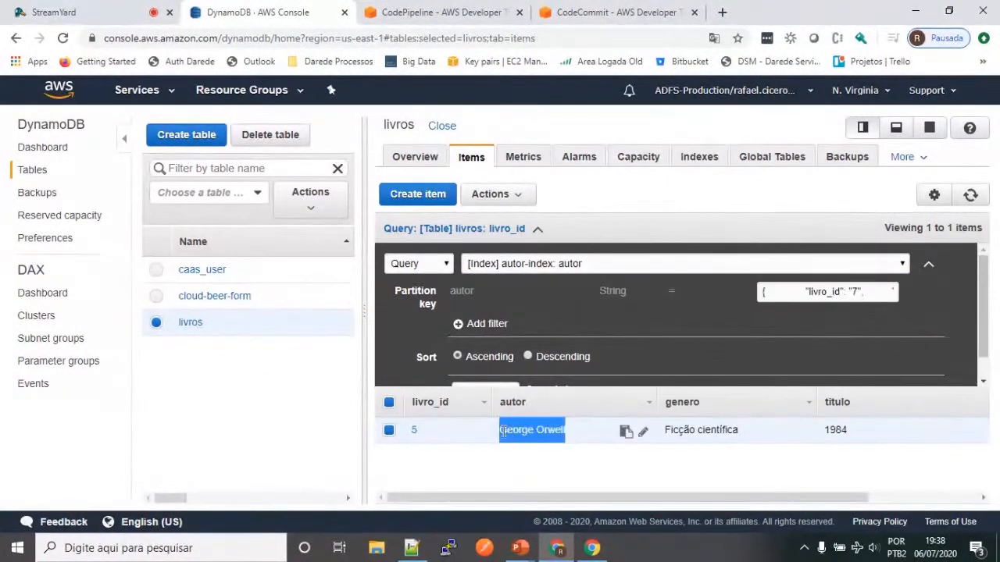
{"action": "left_click", "coordinate": [826, 292]}
{"action": "key", "text": "ctrl+a"}
{"action": "key", "text": "ctrl+v"}
{"action": "scroll", "coordinate": [478, 391], "scroll_direction": "down", "scroll_amount": 1}
{"action": "left_click", "coordinate": [481, 363]}
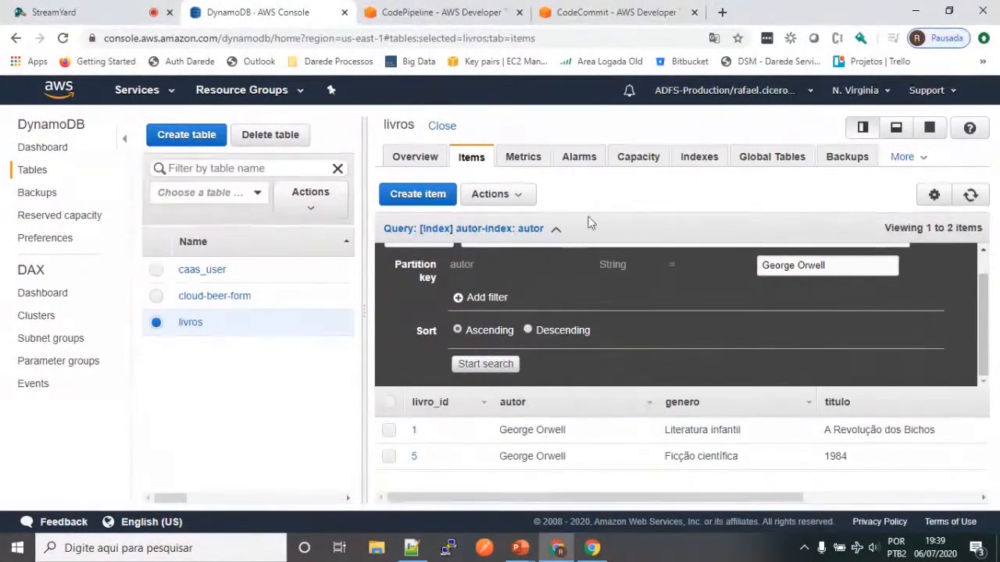
Step: Run a Scan on autor-index with a String filter where autor equals George Orwell
{"action": "scroll", "coordinate": [497, 361], "scroll_direction": "up", "scroll_amount": 1}
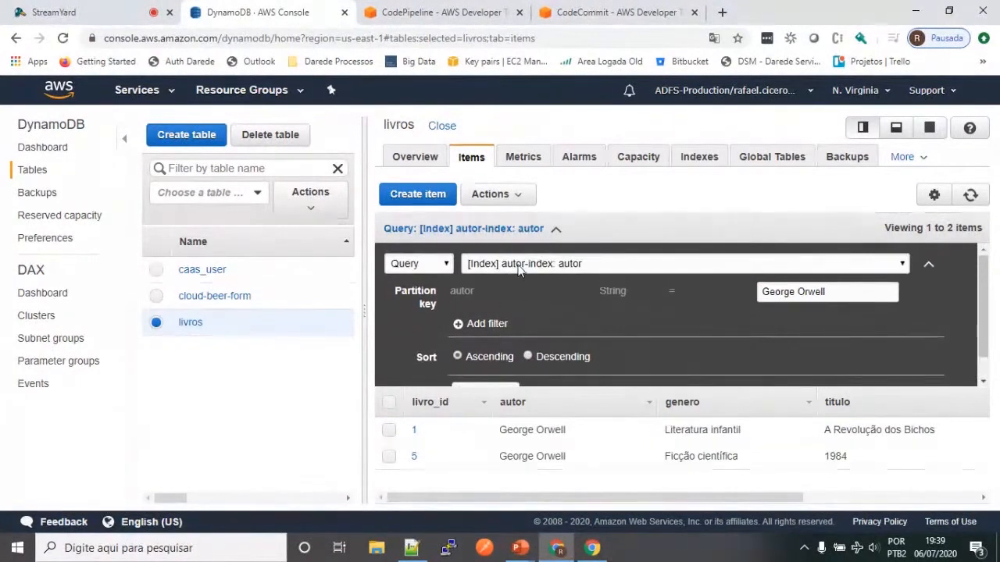
{"action": "left_click", "coordinate": [434, 267]}
{"action": "left_click", "coordinate": [404, 279]}
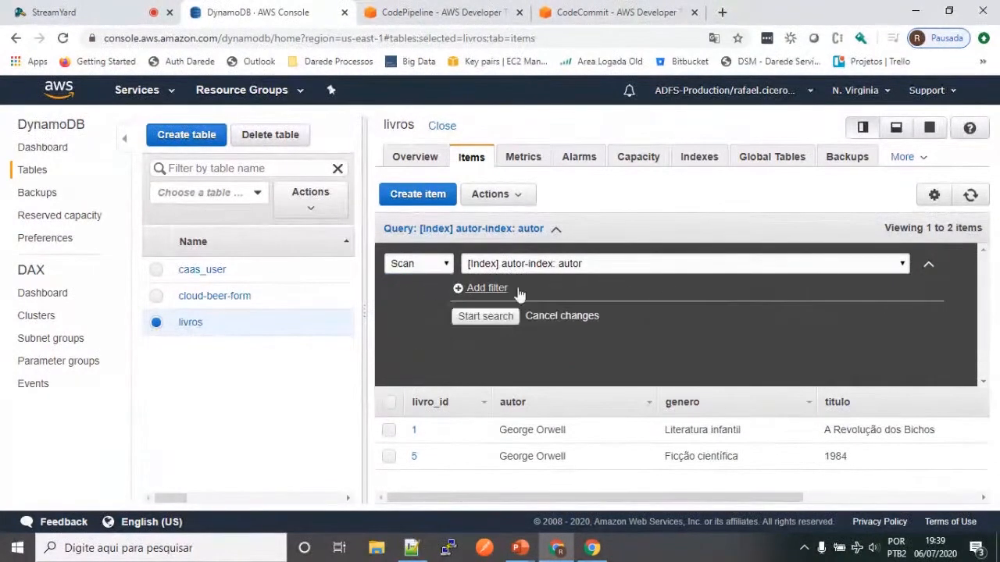
{"action": "left_click", "coordinate": [481, 286]}
{"action": "type", "text": "autor"}
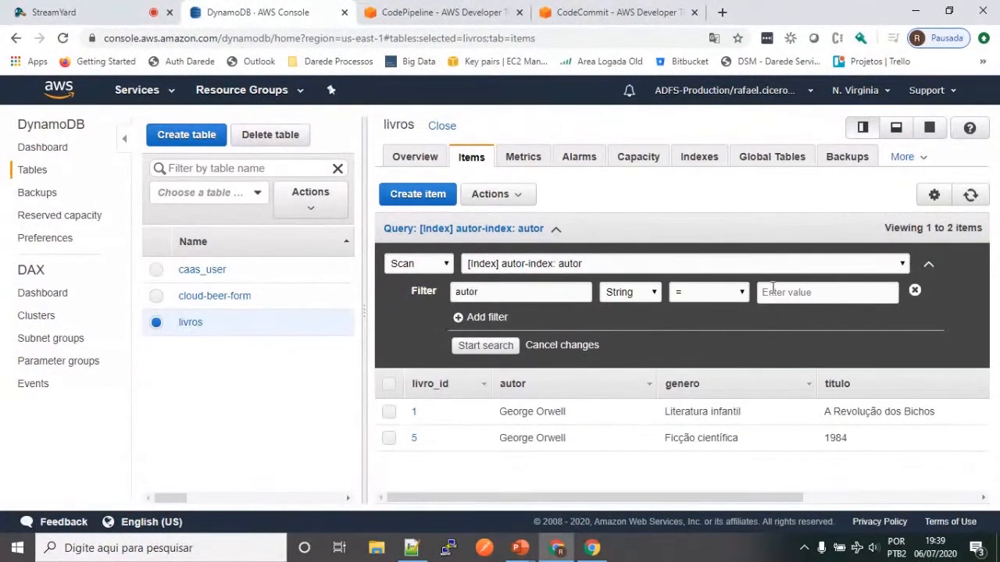
{"action": "key", "text": "ctrl+v"}
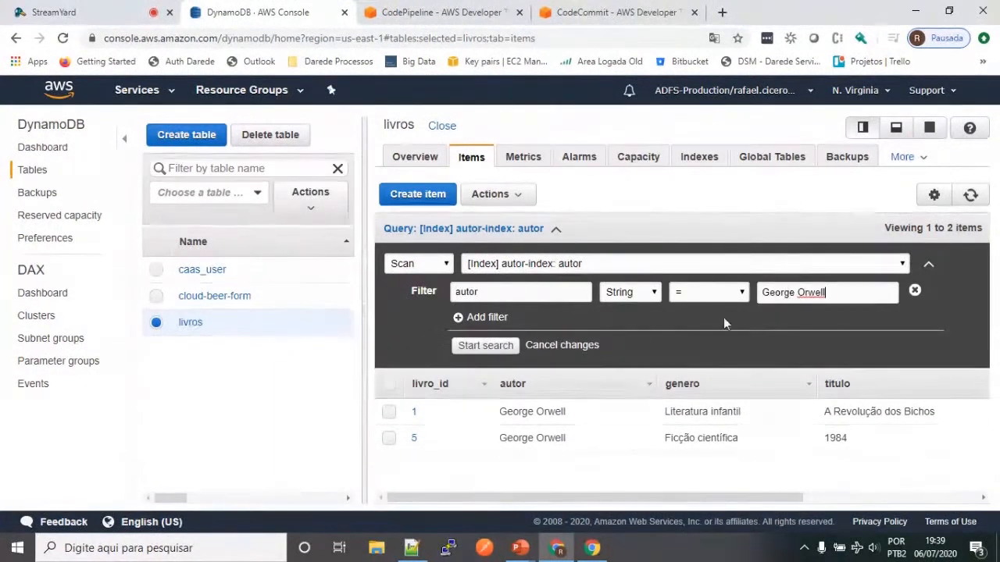
{"action": "left_click", "coordinate": [491, 347]}
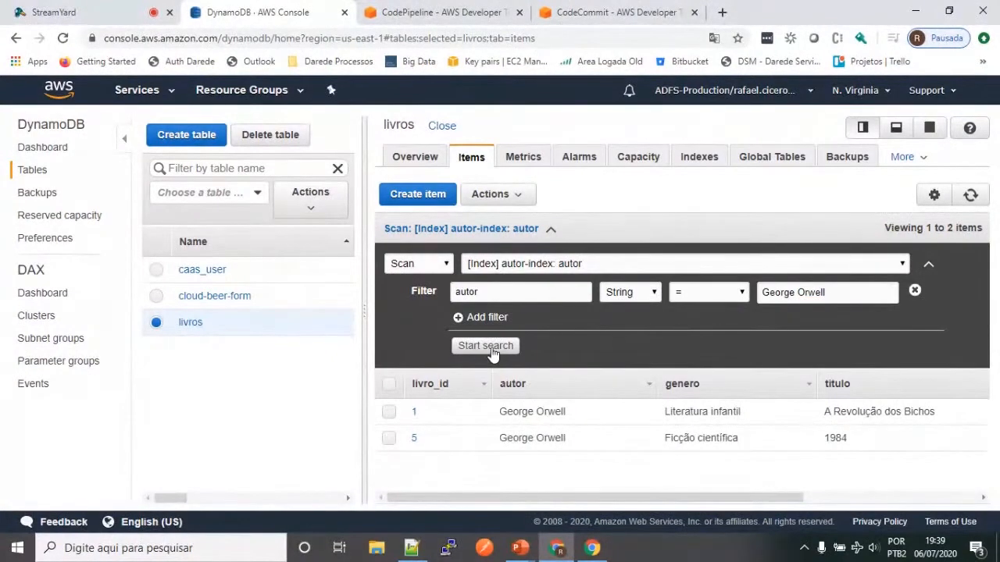
Step: Scan autor-index with the autor String filter changed to Contains and the value George
{"action": "left_click", "coordinate": [491, 347]}
{"action": "left_click", "coordinate": [703, 293]}
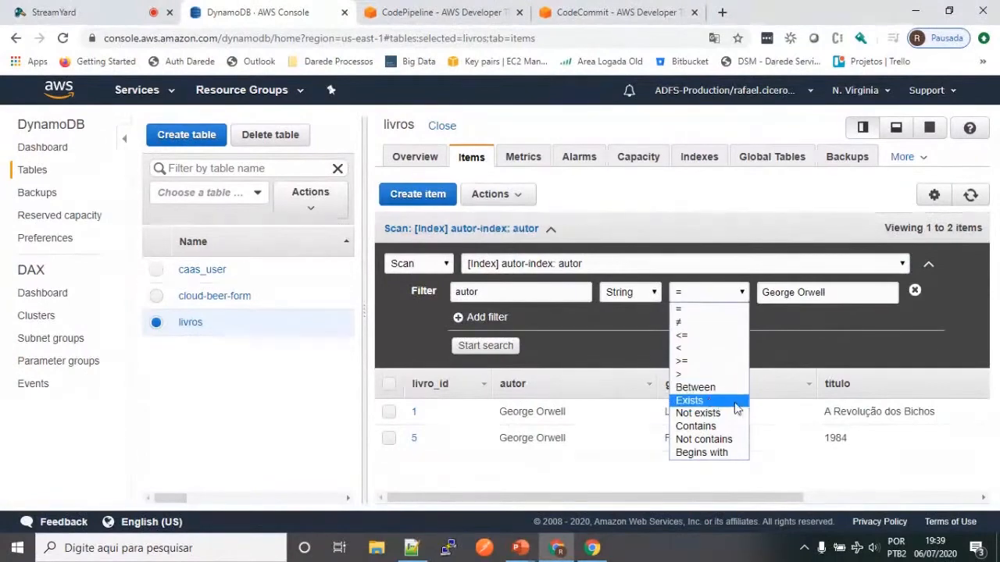
{"action": "left_click", "coordinate": [724, 427]}
{"action": "left_click_drag", "start_coordinate": [796, 295], "coordinate": [951, 293]}
{"action": "key", "text": "BackSpace"}
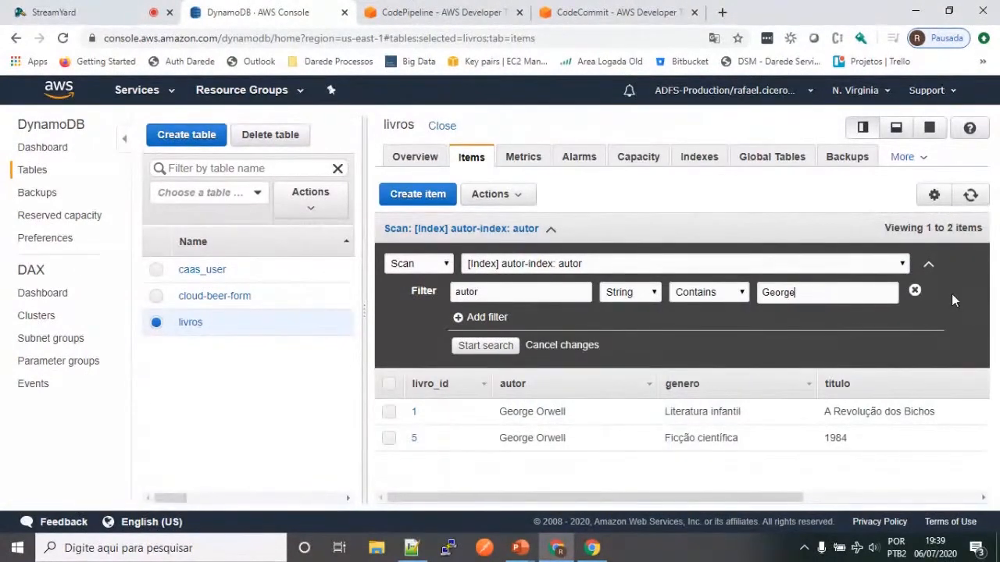
{"action": "left_click", "coordinate": [491, 348]}
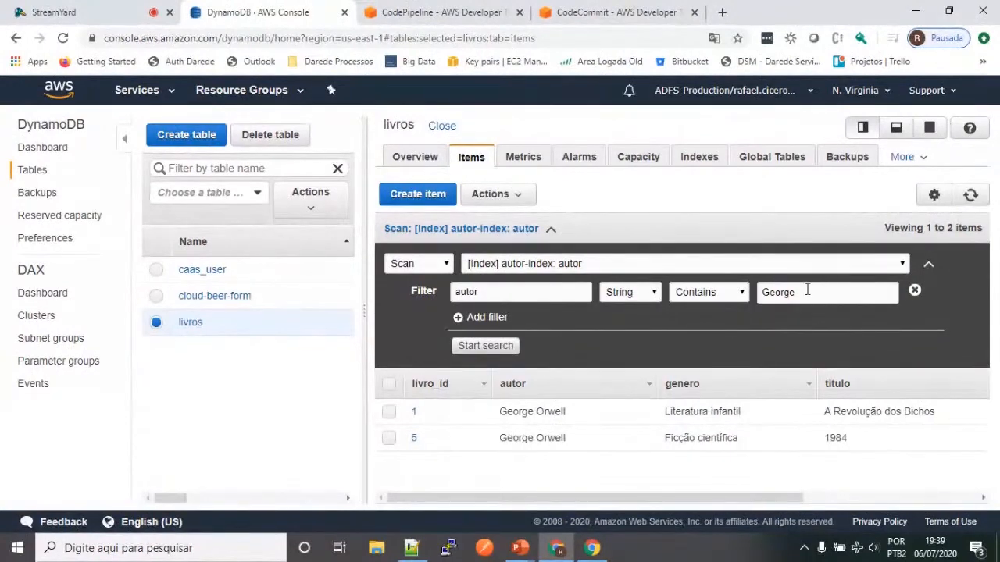
Step: Scan autor-index with a String filter where titulo contains A
{"action": "left_click_drag", "start_coordinate": [529, 294], "coordinate": [459, 297]}
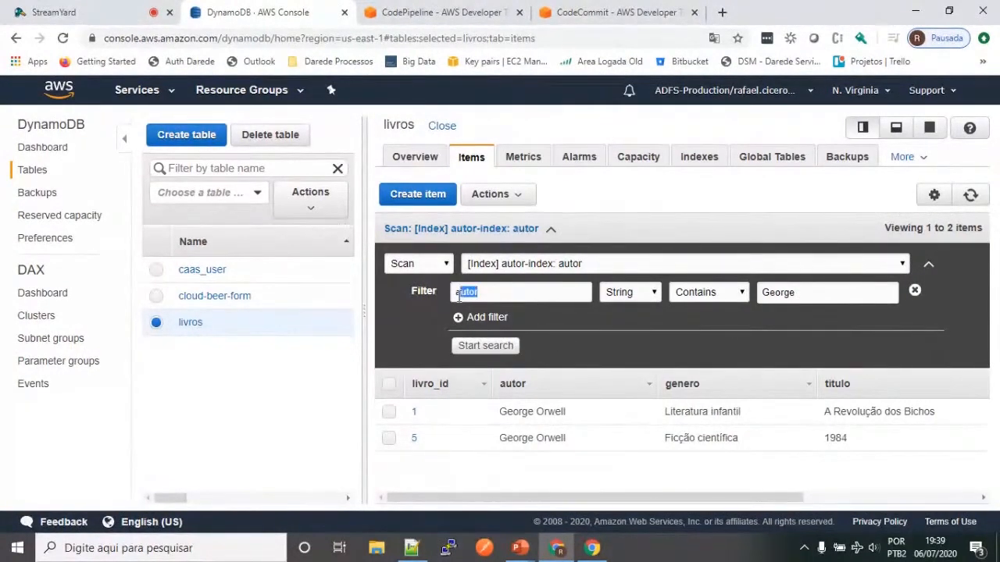
{"action": "key", "text": "BackSpace"}
{"action": "type", "text": "titulo"}
{"action": "double_click", "coordinate": [789, 291]}
{"action": "type", "text": "A"}
{"action": "left_click", "coordinate": [484, 345]}
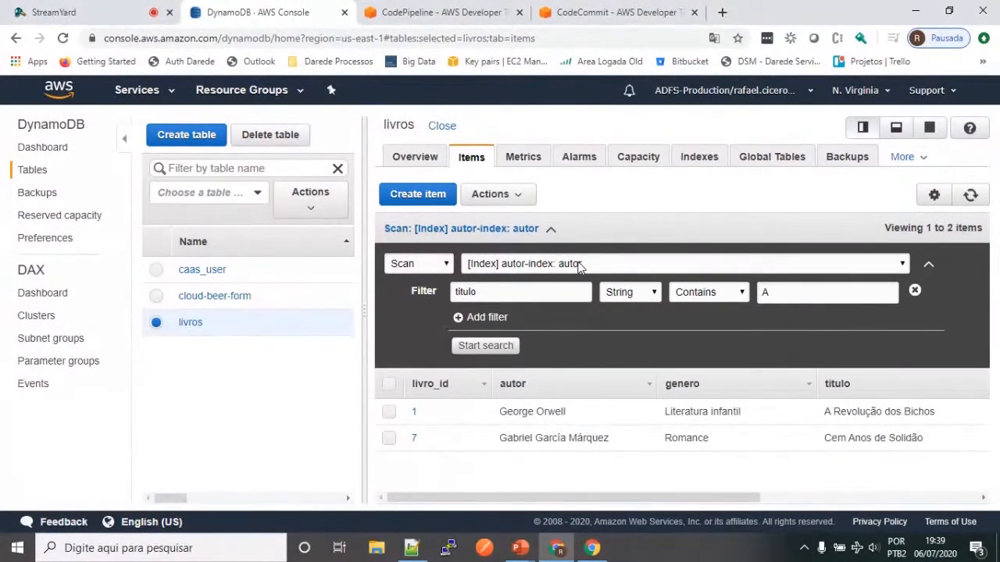
{"action": "double_click", "coordinate": [470, 291]}
{"action": "double_click", "coordinate": [765, 292]}
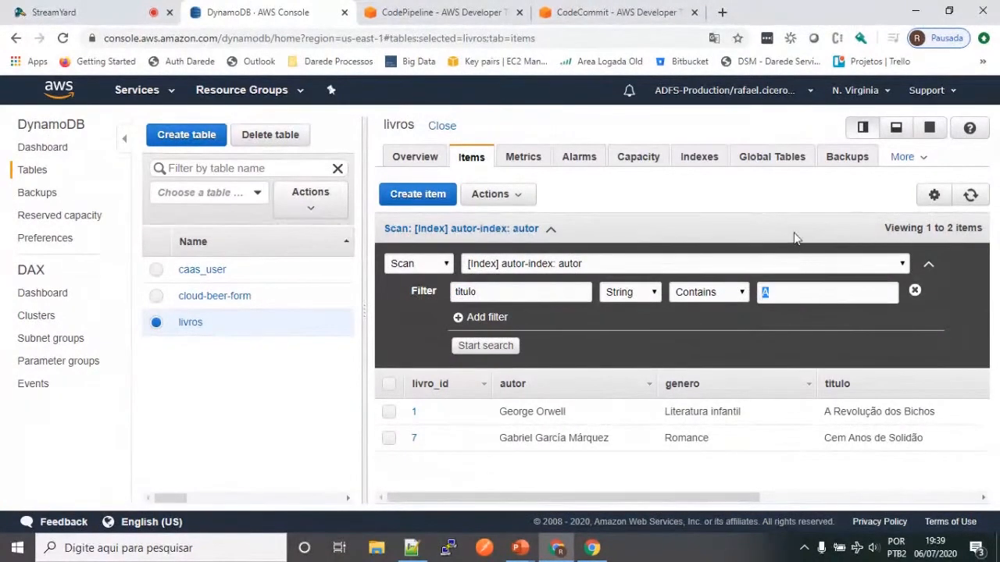
{"action": "left_click", "coordinate": [769, 295]}
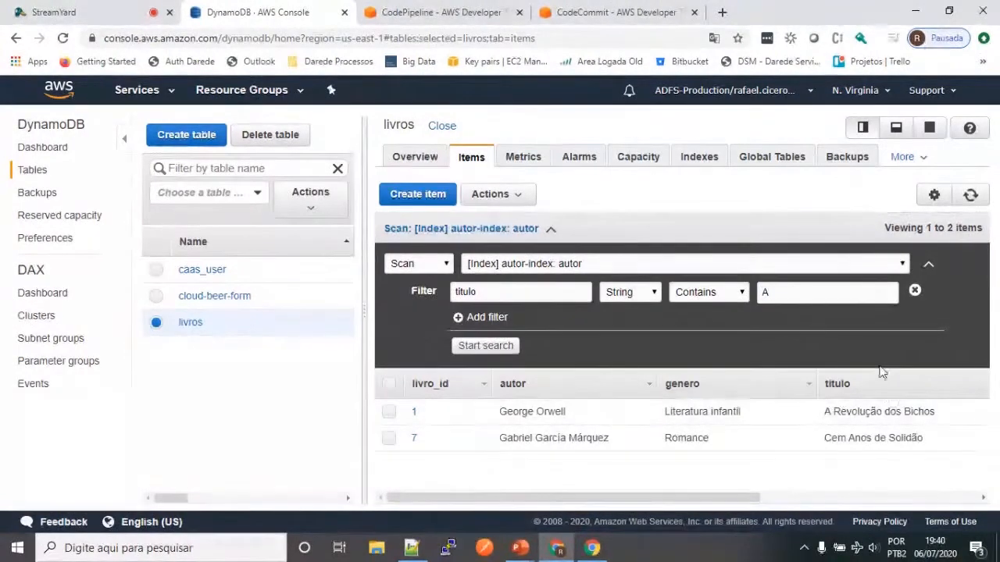
{"action": "double_click", "coordinate": [765, 292]}
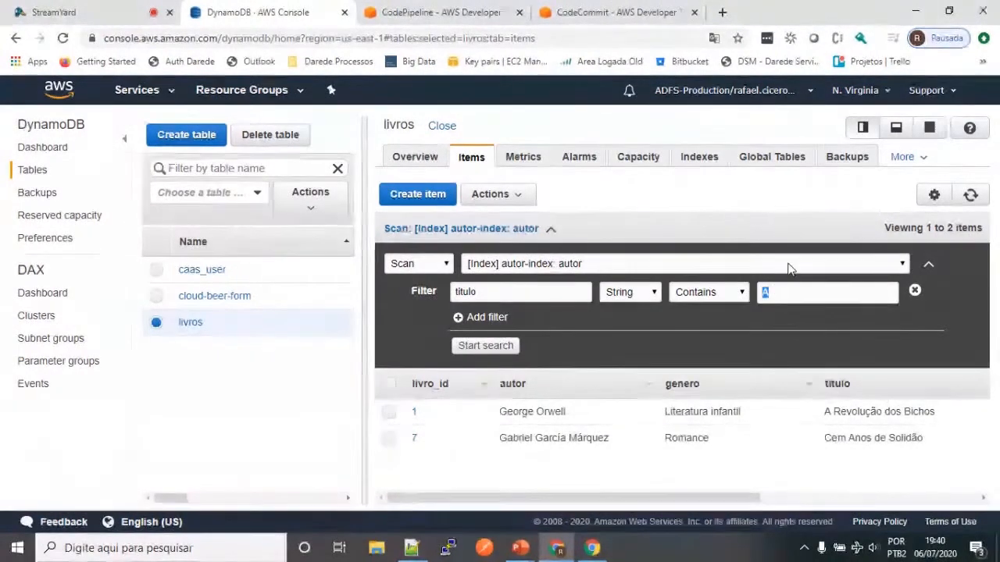
Step: Select autor-index among the livros table's indexes and view the table's triggers
{"action": "left_click", "coordinate": [684, 166]}
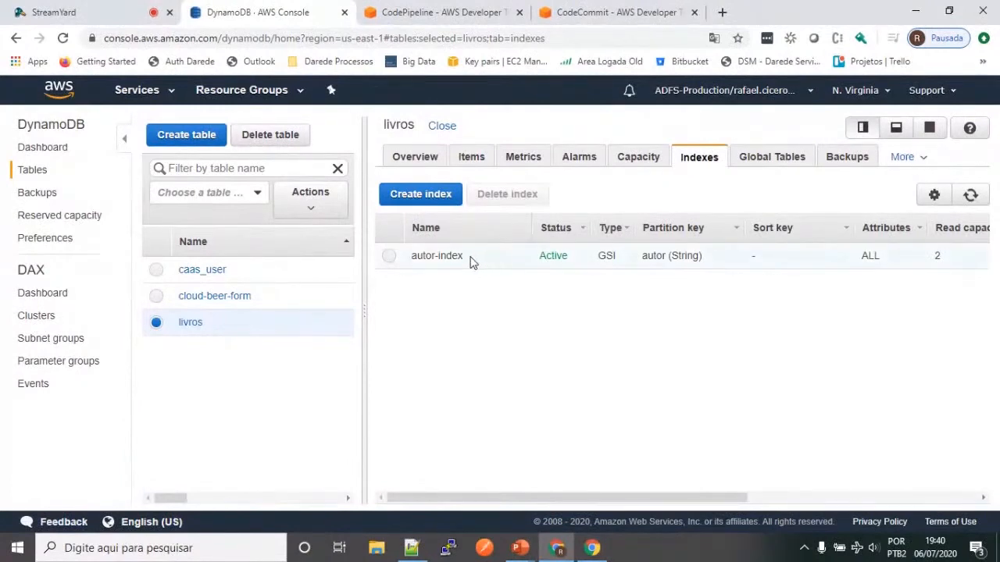
{"action": "left_click", "coordinate": [473, 260]}
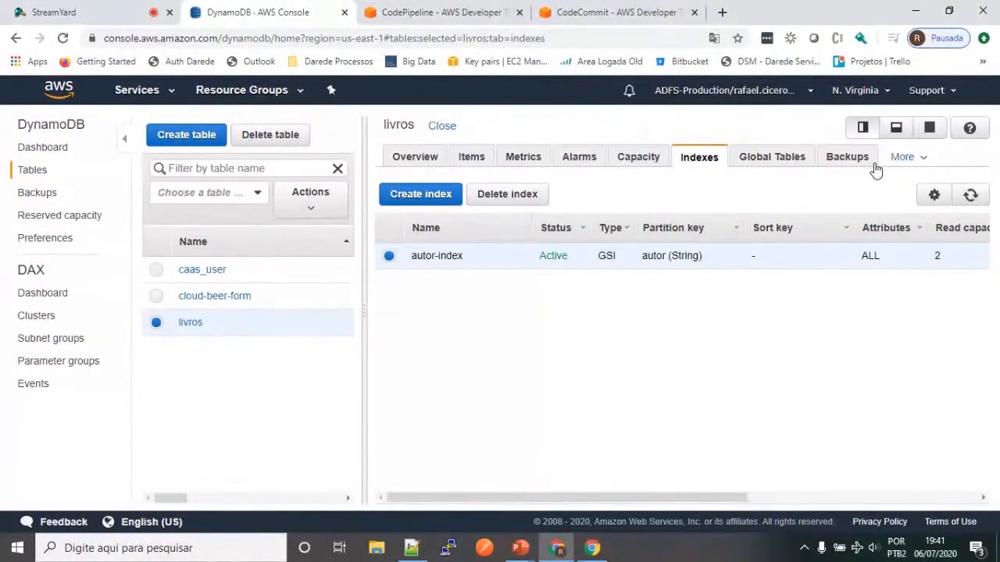
{"action": "left_click", "coordinate": [917, 159]}
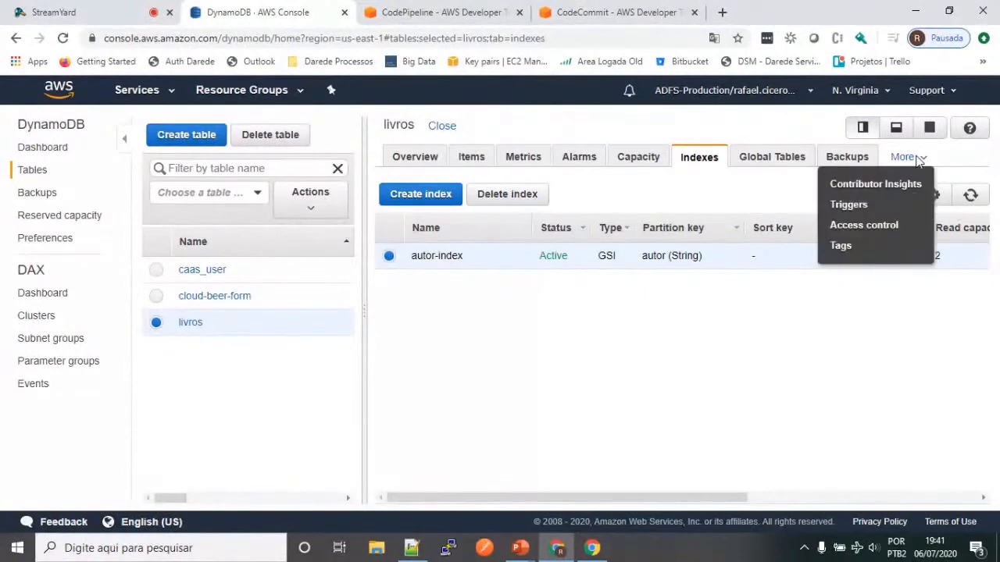
{"action": "left_click", "coordinate": [851, 204]}
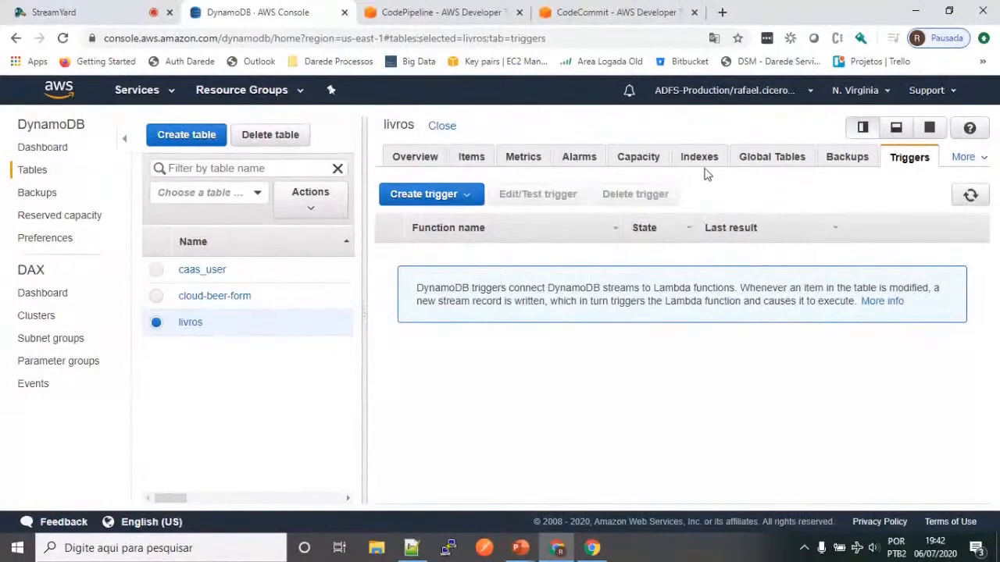
Step: Check the livros table's alarms, metrics and items, and switch to the PowerPoint presentation
{"action": "left_click", "coordinate": [584, 157]}
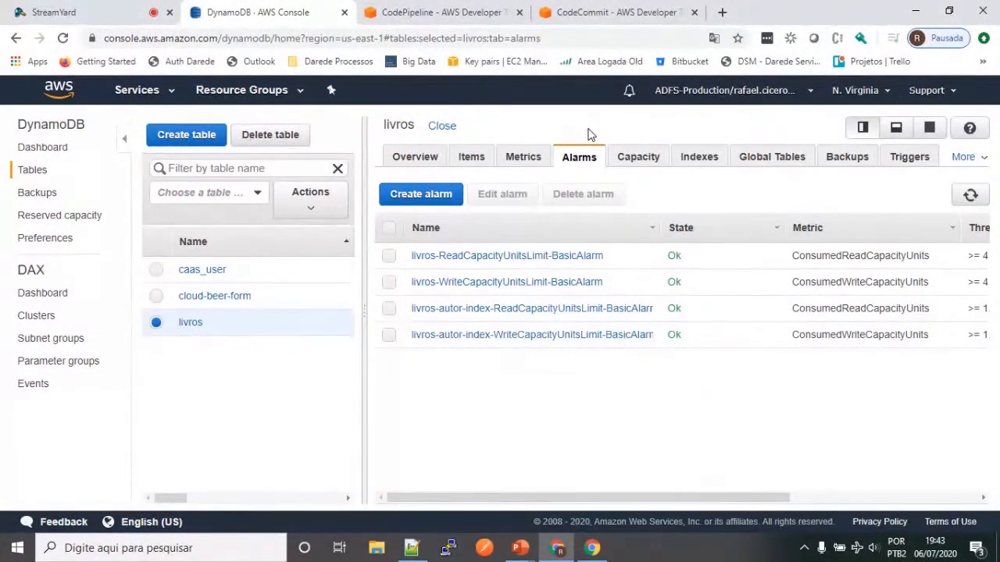
{"action": "left_click", "coordinate": [521, 164]}
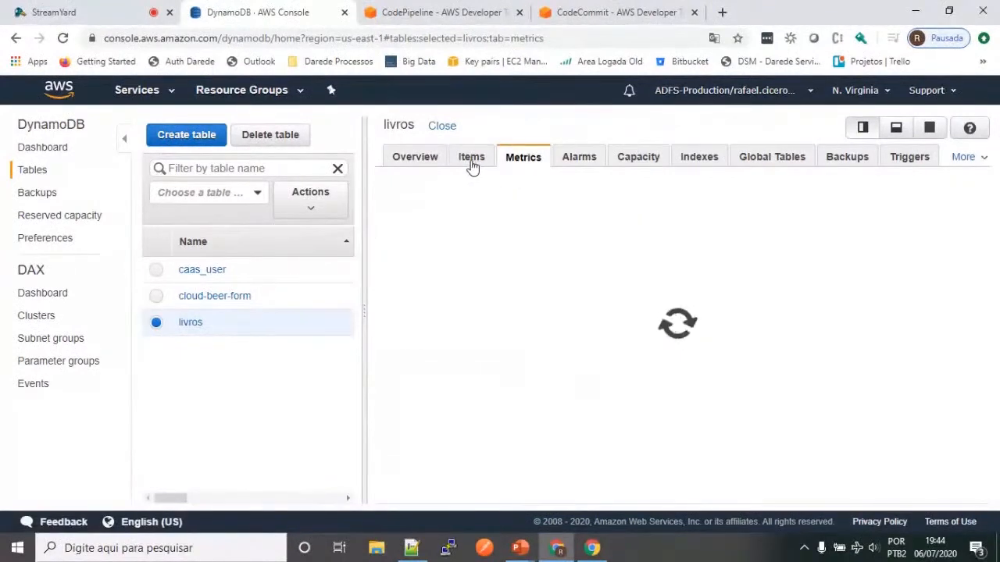
{"action": "left_click", "coordinate": [471, 164]}
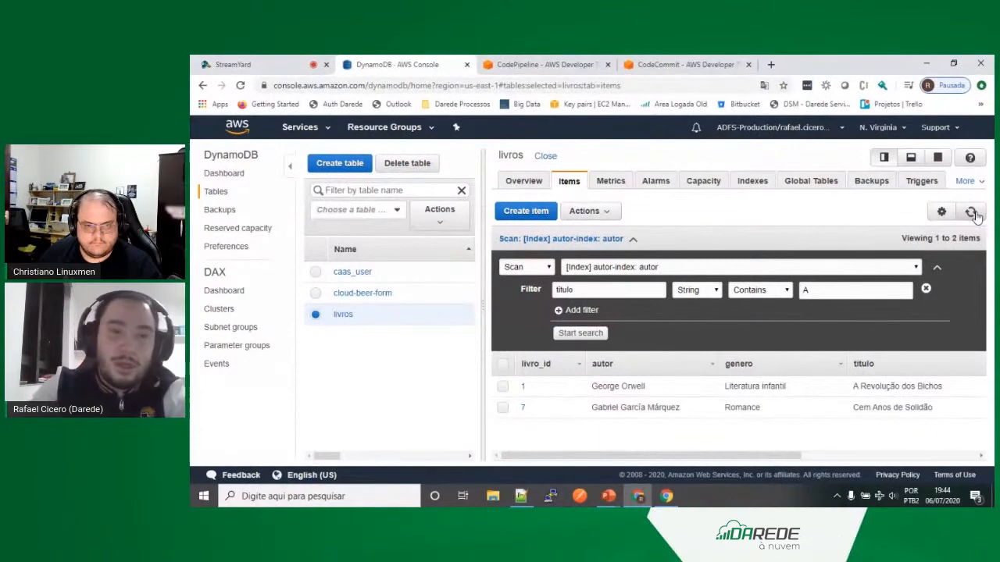
{"action": "key", "text": "alt+Tab"}
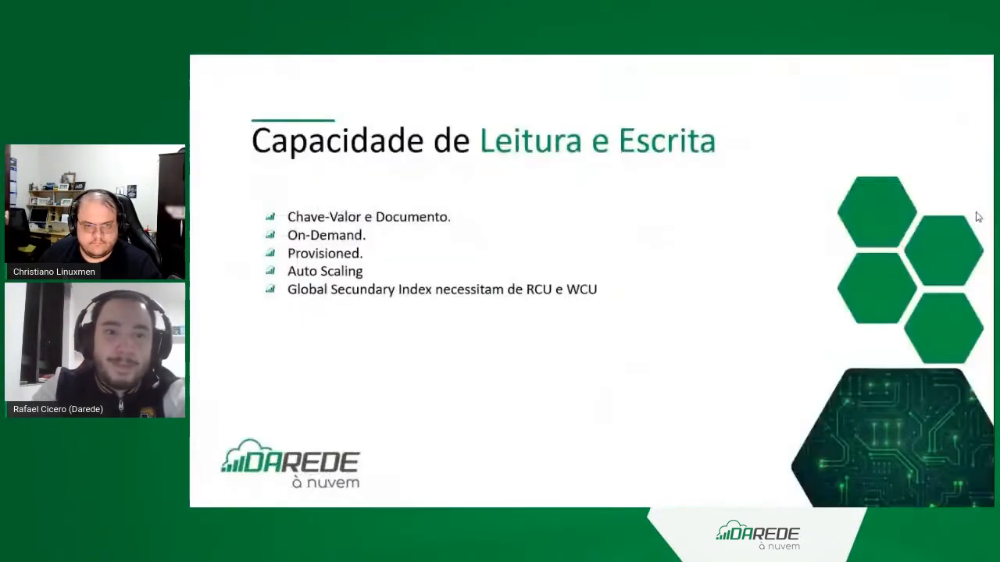